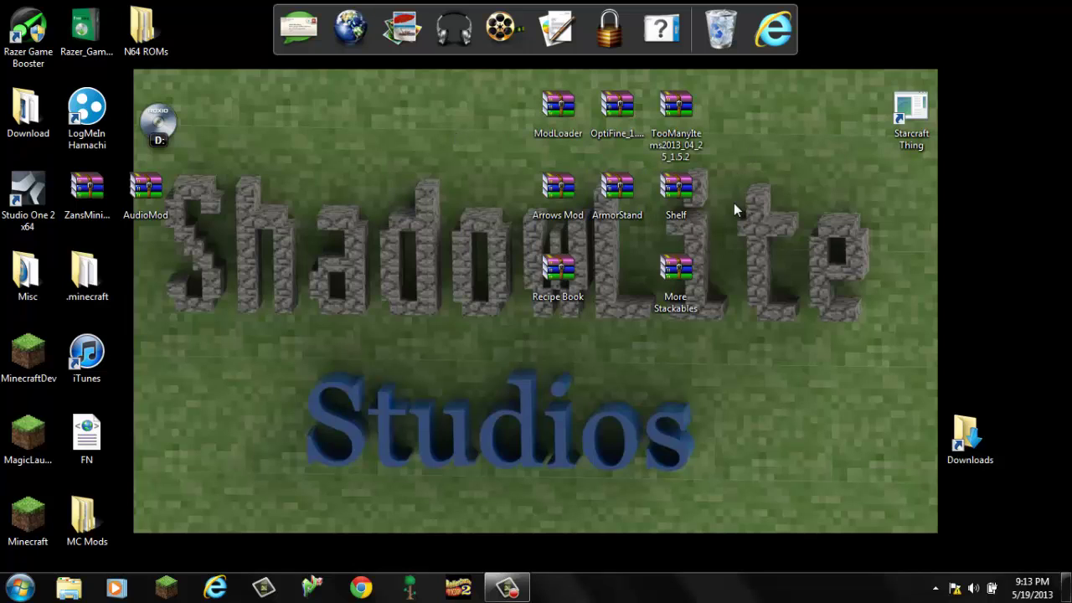
{"action": "left_click_drag", "start_coordinate": [738, 186], "coordinate": [399, 275]}
{"action": "left_click", "coordinate": [399, 275]}
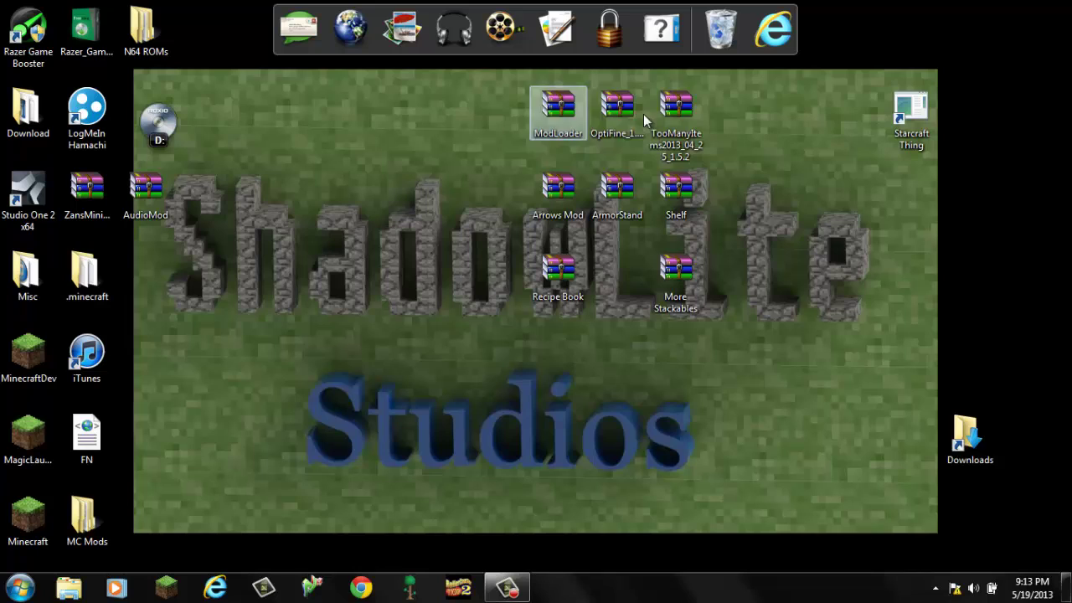
{"action": "left_click", "coordinate": [691, 119]}
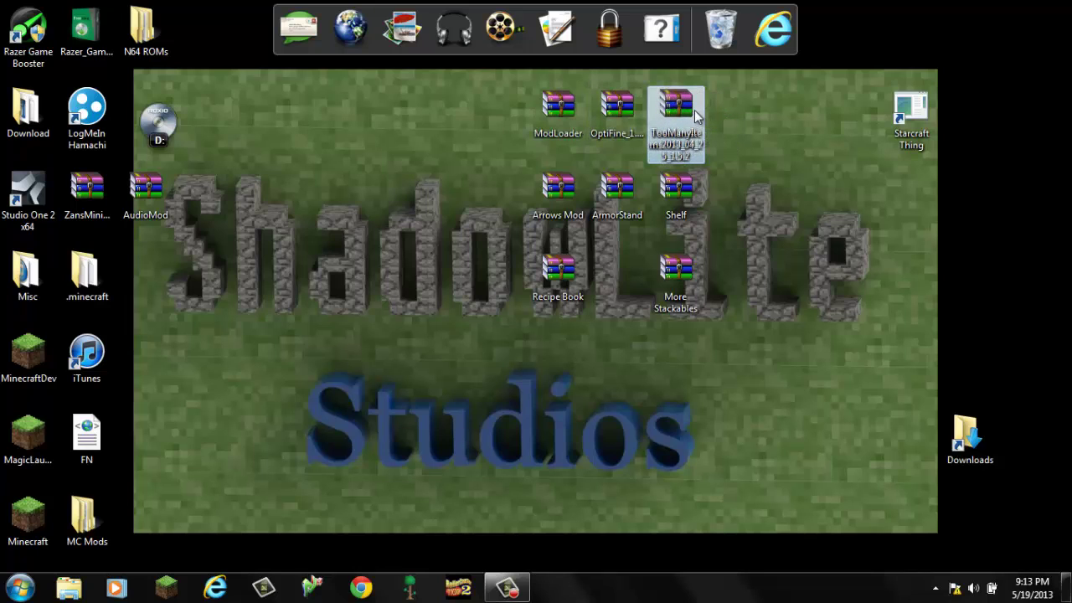
{"action": "left_click_drag", "start_coordinate": [693, 117], "coordinate": [698, 116]}
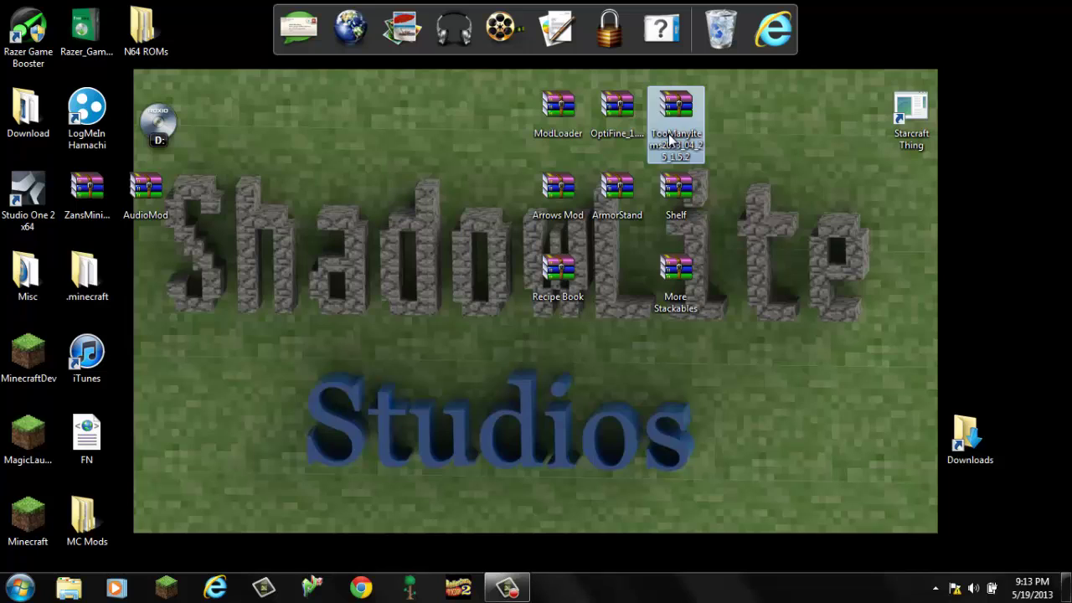
{"action": "left_click", "coordinate": [777, 145]}
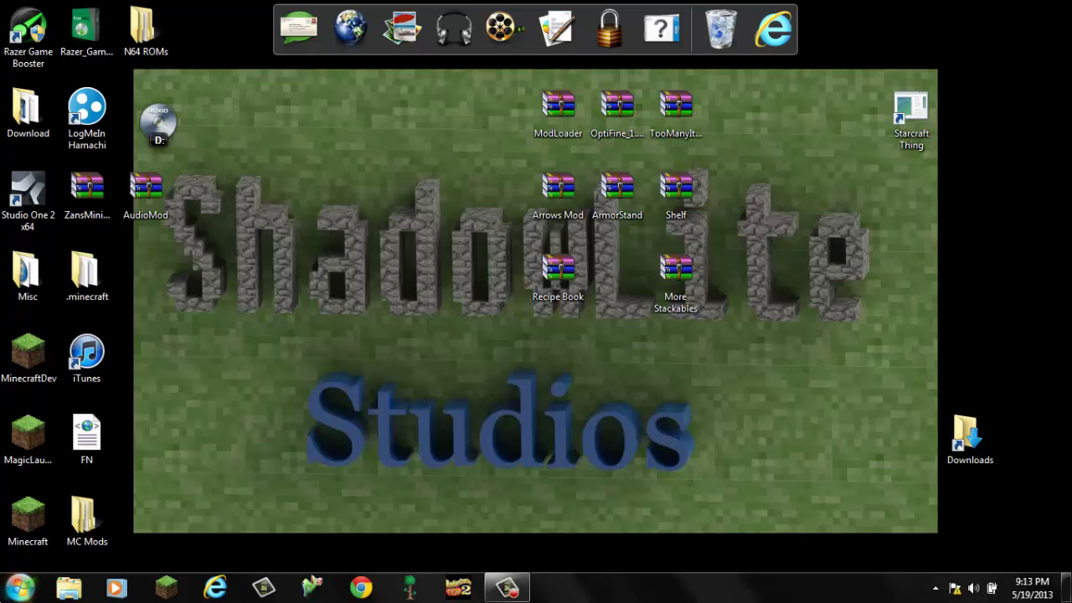
- Open the Roaming application data folder by running %appdata%
{"action": "left_click", "coordinate": [20, 587]}
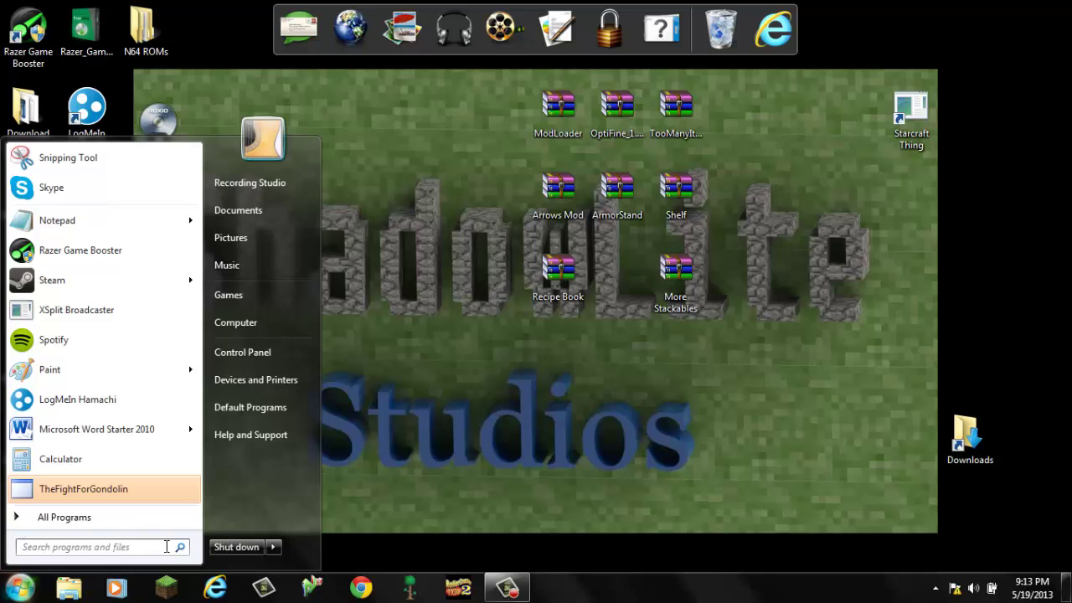
{"action": "type", "text": "%app"}
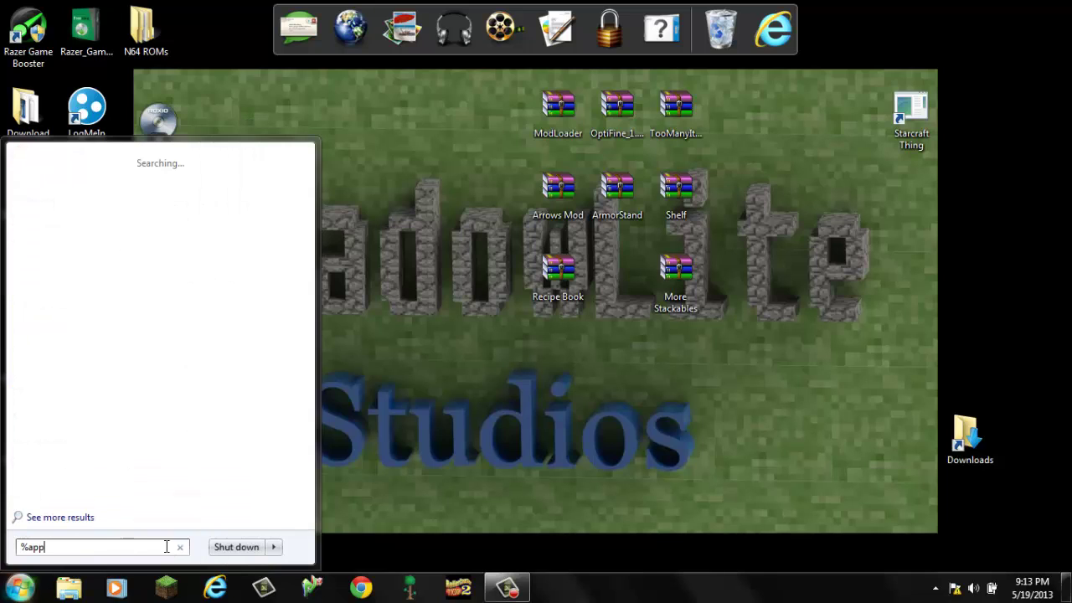
{"action": "type", "text": "data%"}
{"action": "key", "text": "Return"}
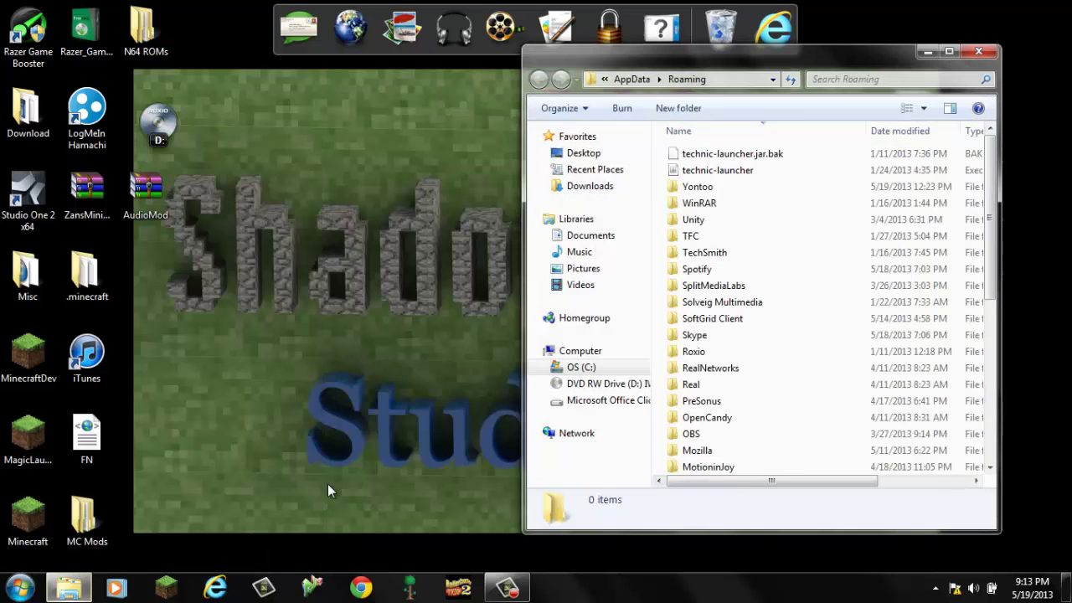
- Open the bin folder inside .minecraft, keeping the folder window clear of the mod archives on the desktop
{"action": "scroll", "coordinate": [834, 293], "scroll_direction": "down", "scroll_amount": 7}
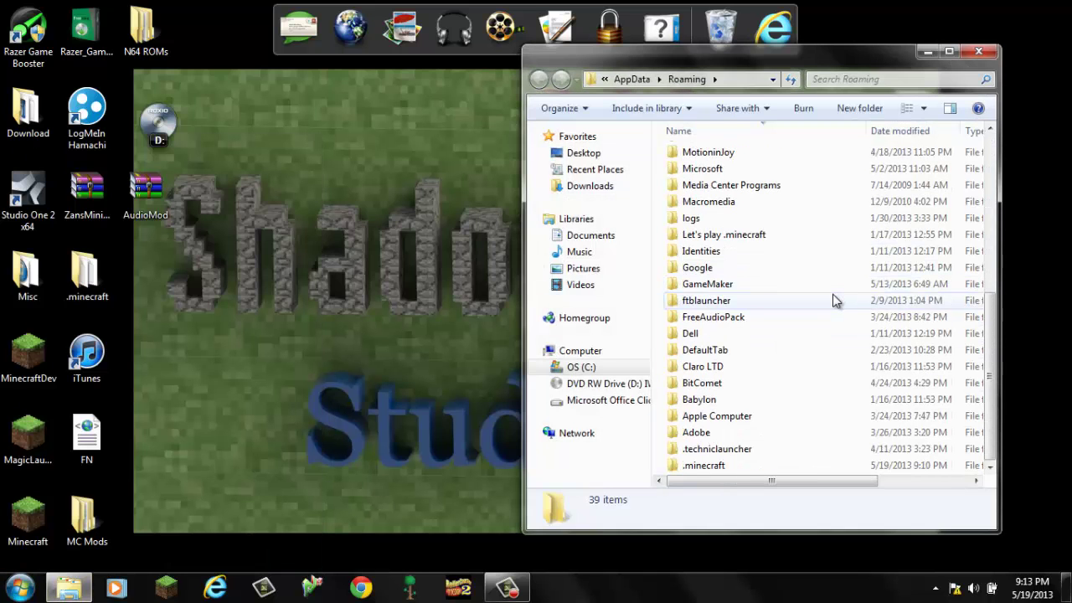
{"action": "scroll", "coordinate": [838, 280], "scroll_direction": "up", "scroll_amount": 7}
{"action": "scroll", "coordinate": [846, 264], "scroll_direction": "down", "scroll_amount": 7}
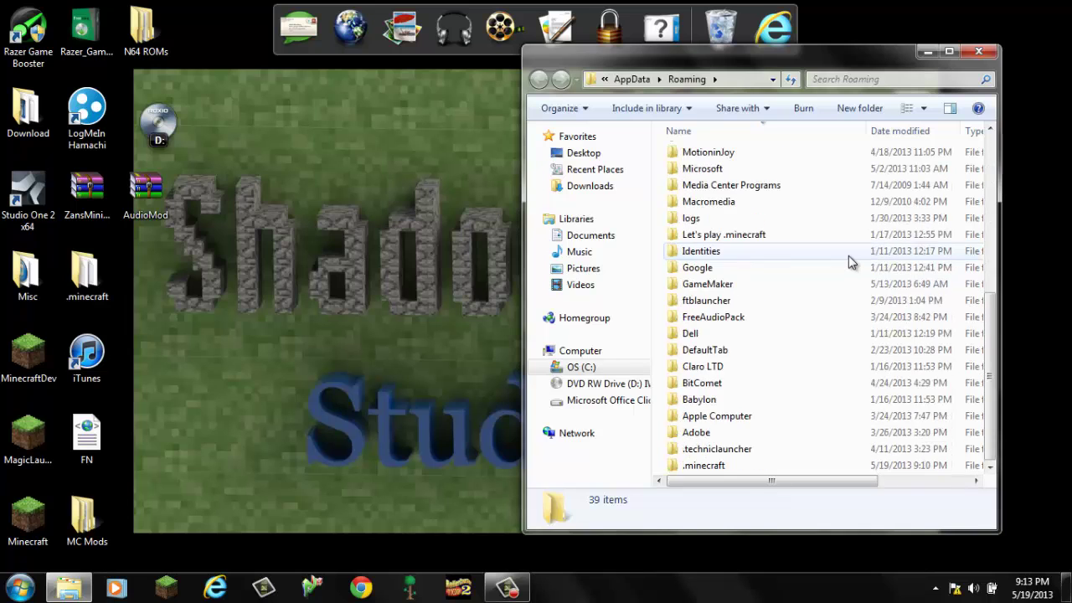
{"action": "scroll", "coordinate": [849, 263], "scroll_direction": "up", "scroll_amount": 7}
{"action": "scroll", "coordinate": [849, 264], "scroll_direction": "down", "scroll_amount": 7}
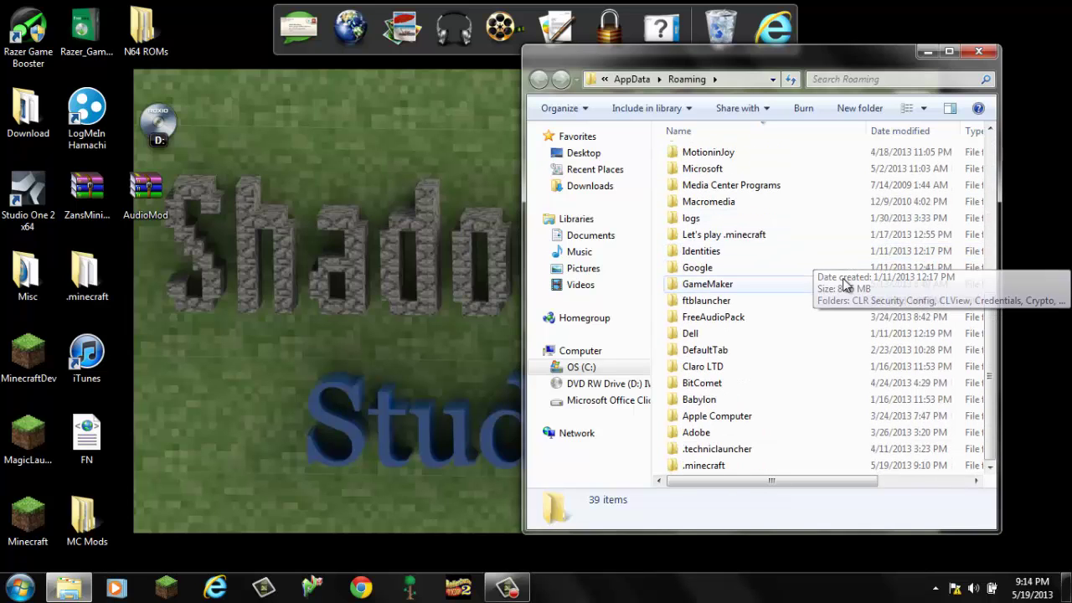
{"action": "double_click", "coordinate": [731, 465]}
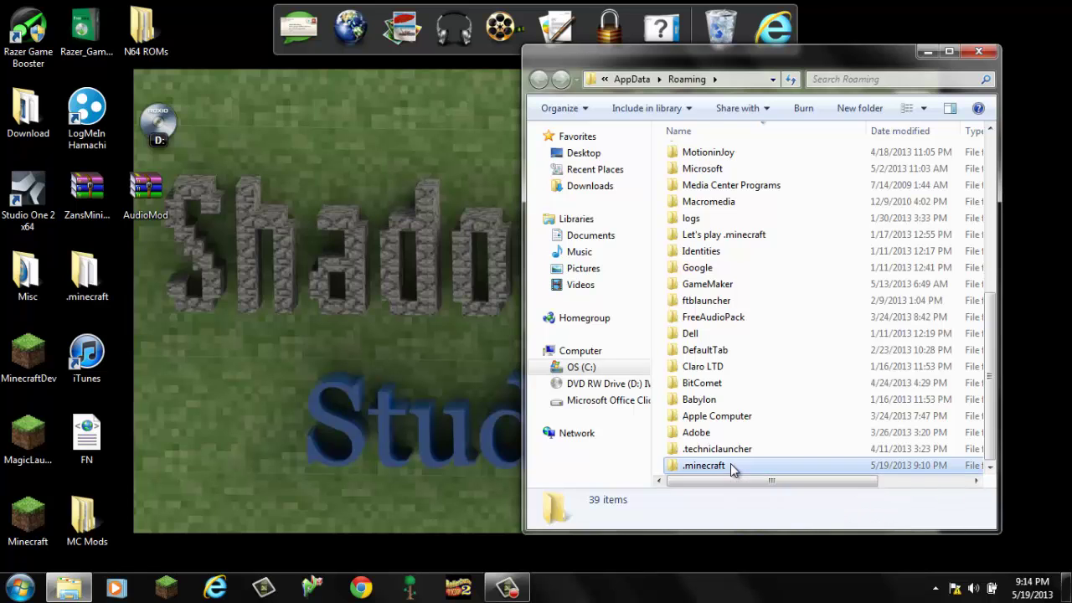
{"action": "left_click_drag", "start_coordinate": [737, 55], "coordinate": [4, 63]}
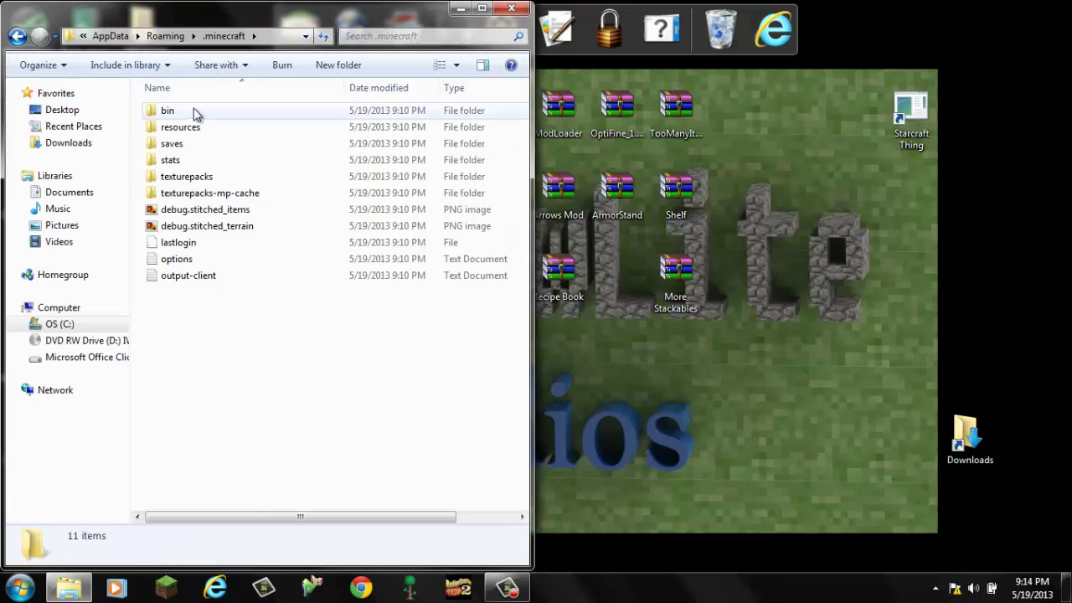
{"action": "double_click", "coordinate": [198, 112]}
- Open the minecraft jar file with WinRAR archiver, dismiss the licence notice and place the archive window over the folder window
{"action": "left_click", "coordinate": [201, 195]}
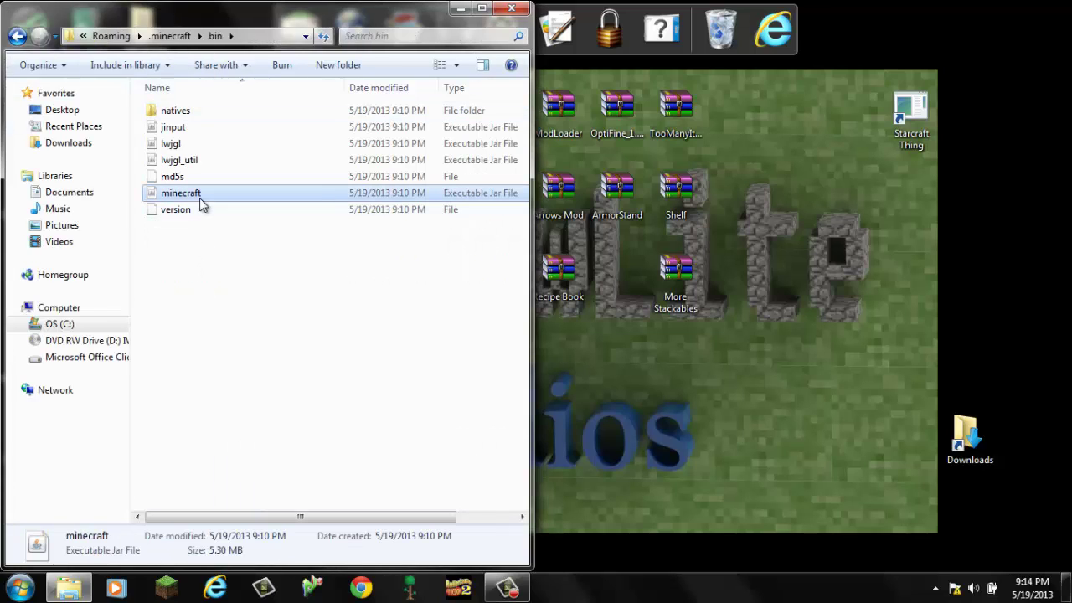
{"action": "right_click", "coordinate": [200, 197]}
{"action": "mouse_move", "coordinate": [253, 234]}
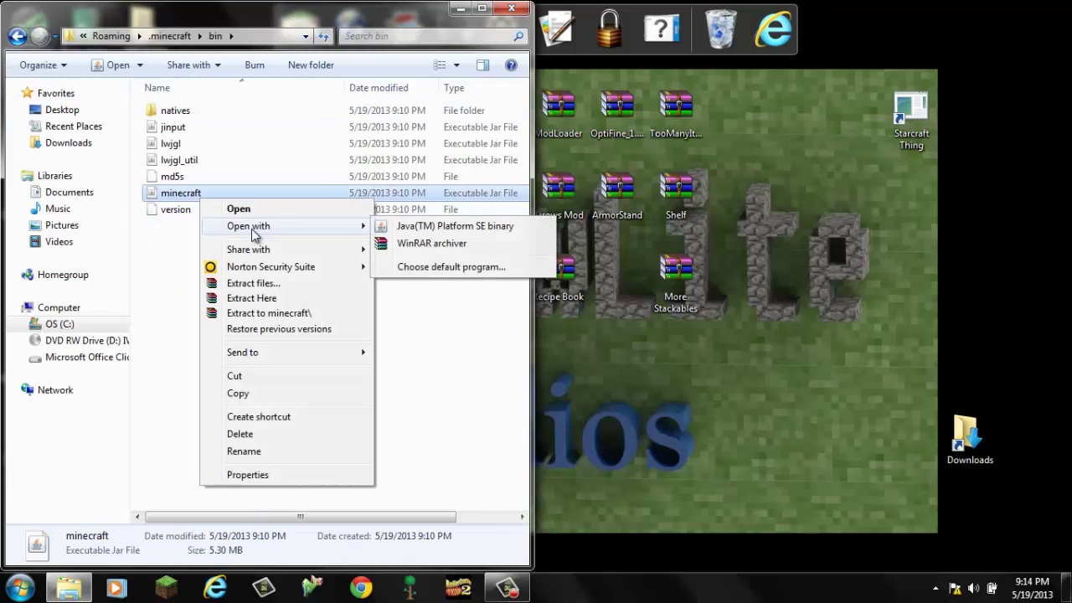
{"action": "left_click", "coordinate": [419, 244]}
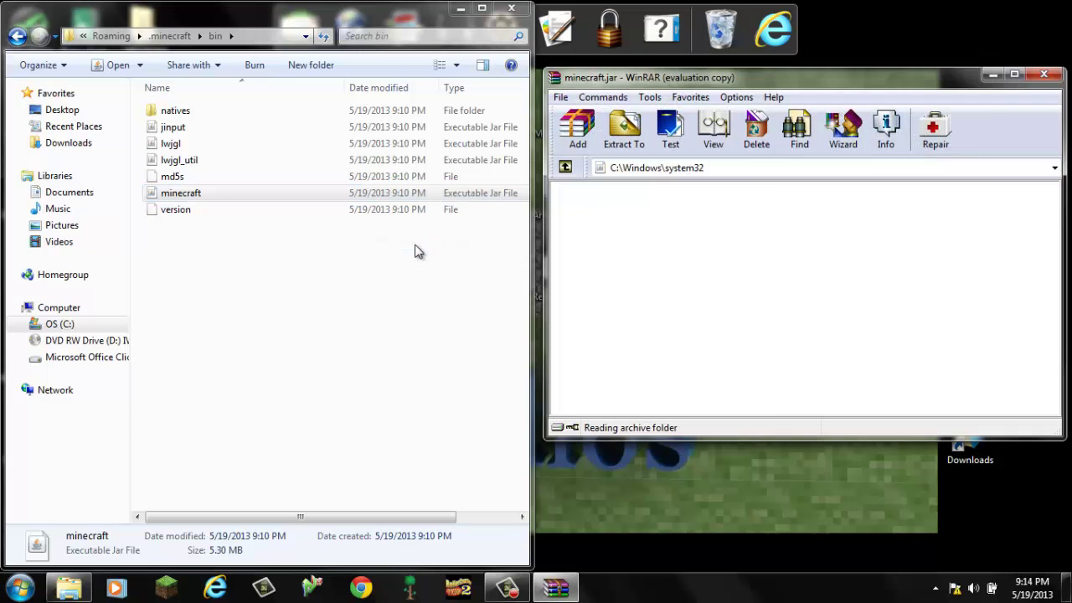
{"action": "left_click_drag", "start_coordinate": [767, 83], "coordinate": [735, 81]}
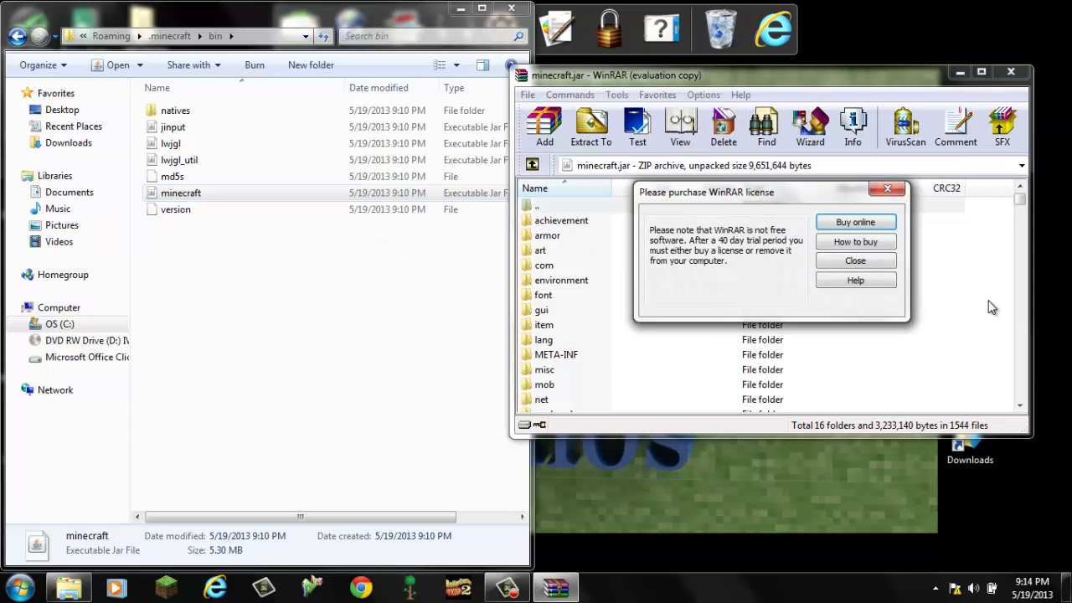
{"action": "left_click", "coordinate": [891, 262]}
{"action": "left_click_drag", "start_coordinate": [821, 83], "coordinate": [331, 98]}
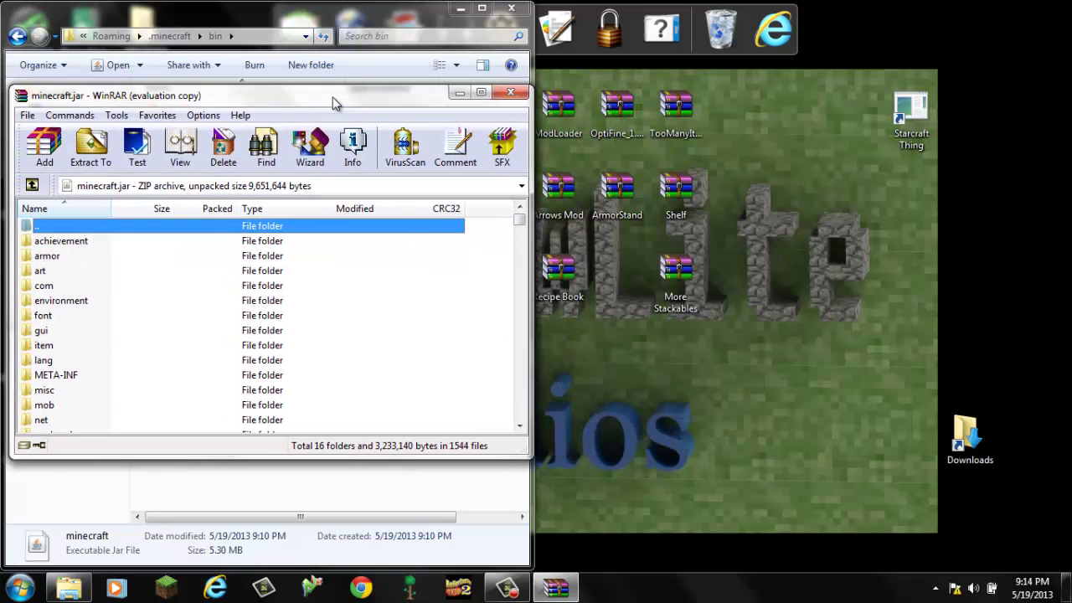
- Delete the META-INF folder from minecraft.jar
{"action": "left_click", "coordinate": [75, 378]}
{"action": "key", "text": "Delete"}
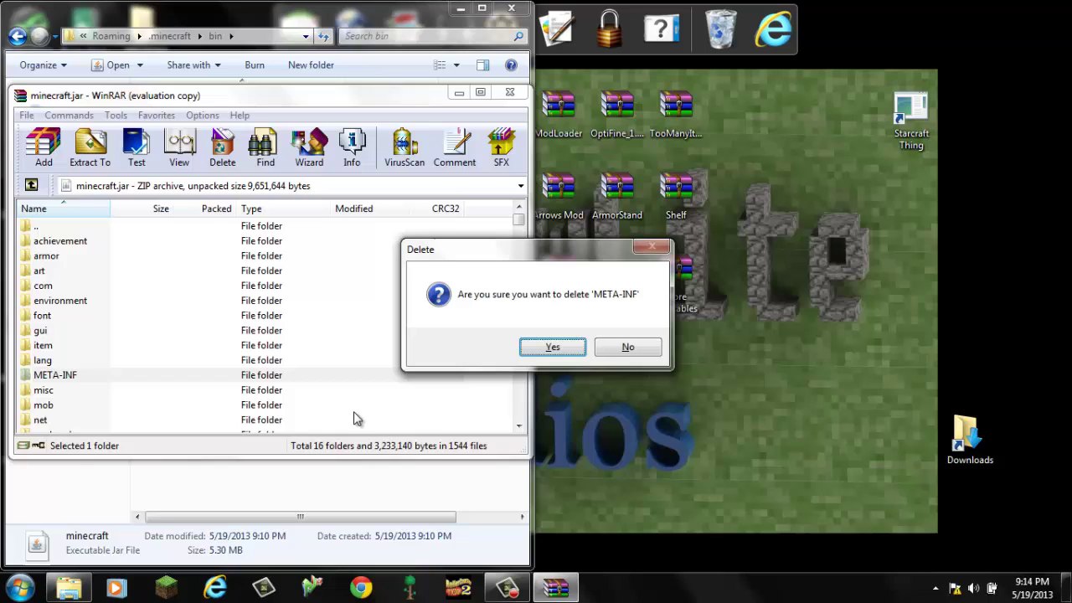
{"action": "left_click", "coordinate": [554, 348]}
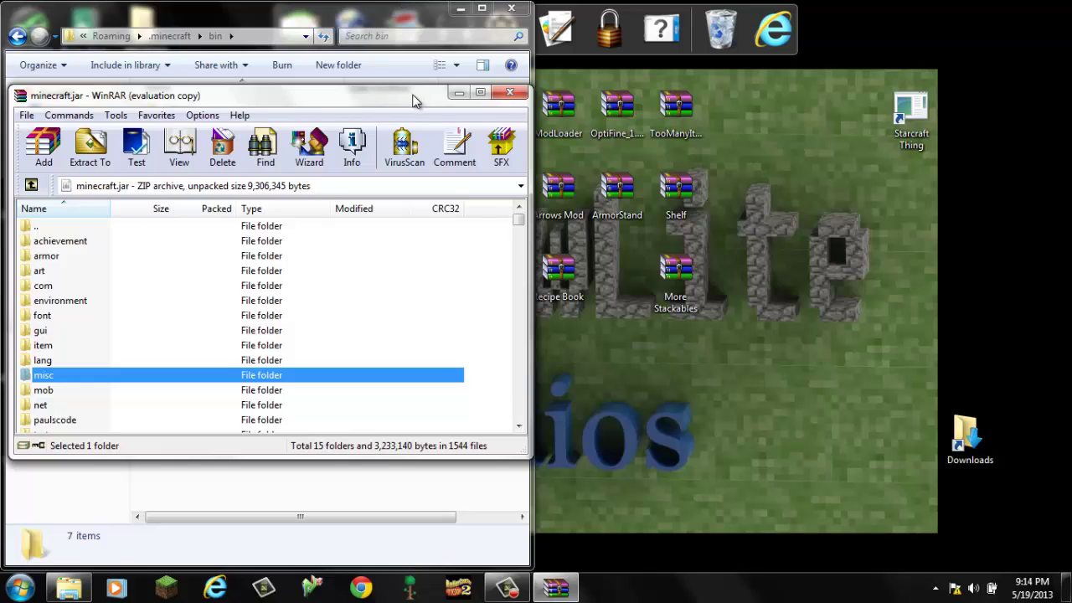
- Open the ModLoader archive from the desktop and place its window beside the minecraft.jar window
{"action": "left_click_drag", "start_coordinate": [412, 100], "coordinate": [392, 93]}
{"action": "left_click", "coordinate": [572, 116]}
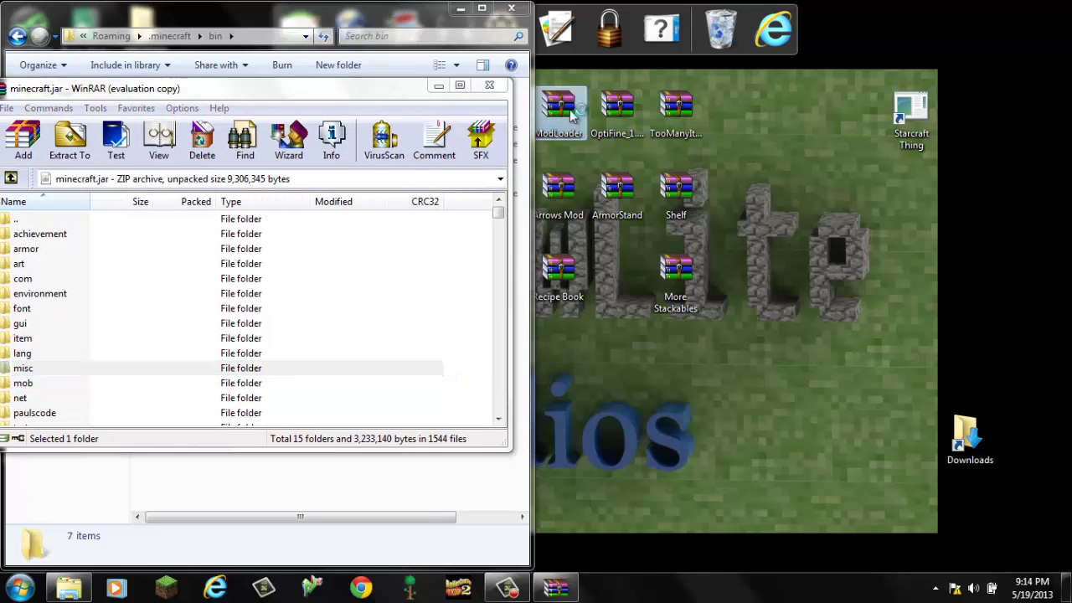
{"action": "double_click", "coordinate": [572, 116]}
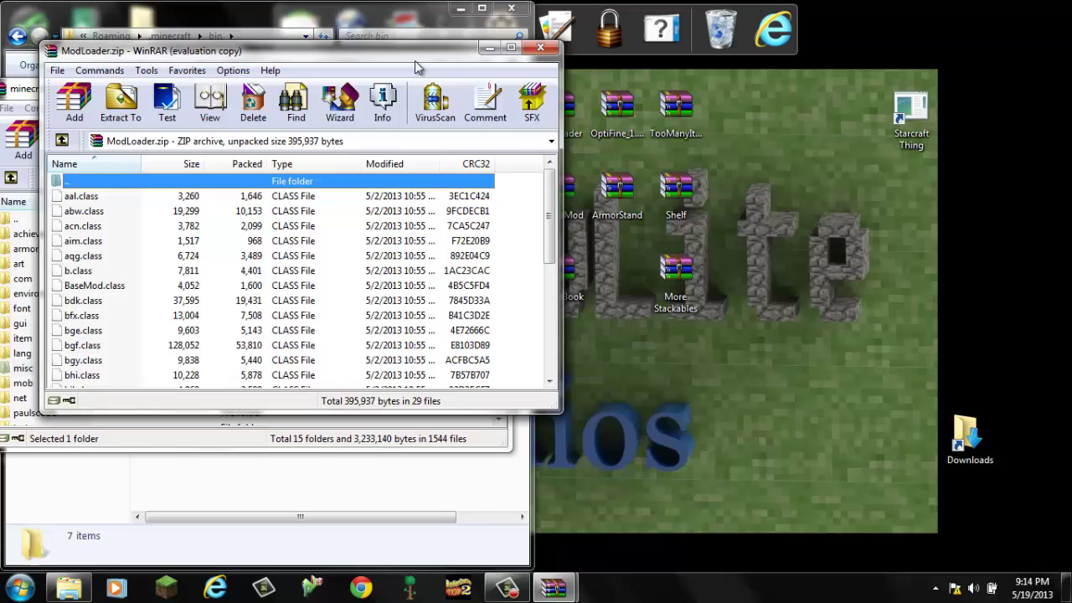
{"action": "left_click", "coordinate": [386, 237]}
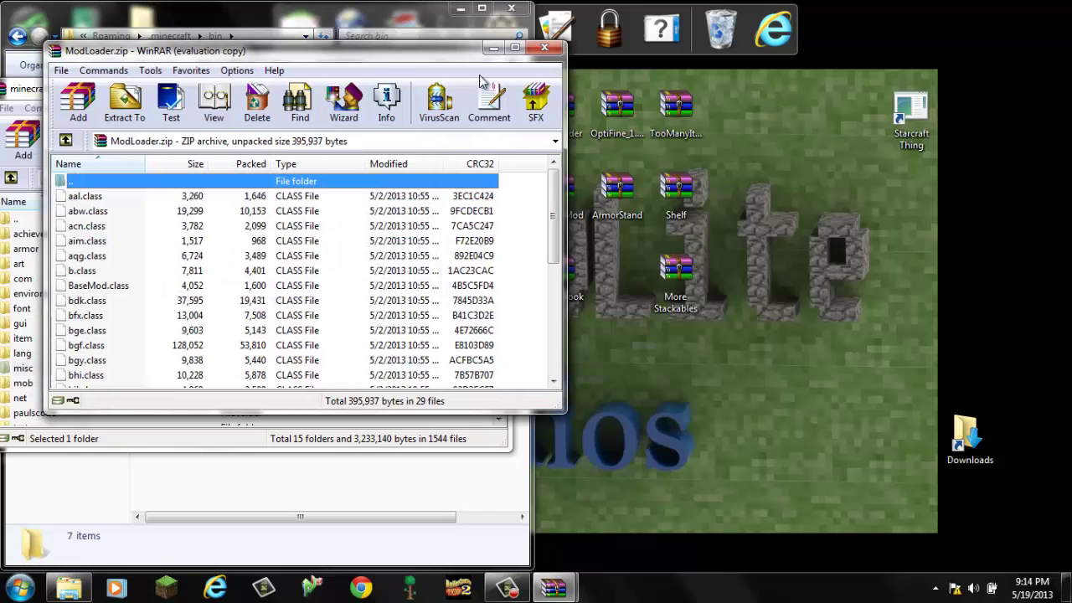
{"action": "left_click_drag", "start_coordinate": [391, 55], "coordinate": [869, 91]}
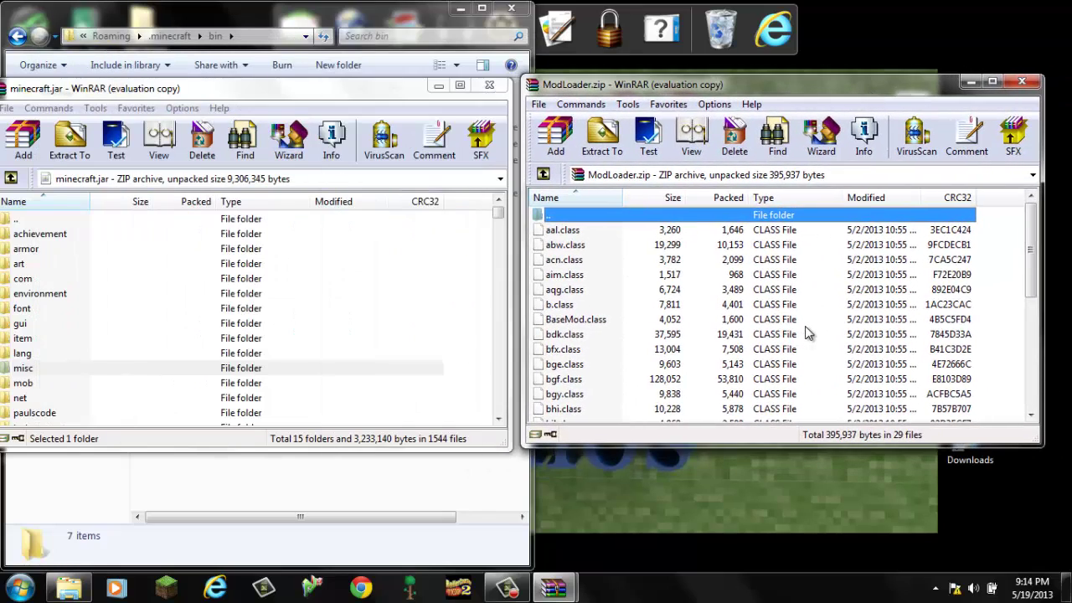
- Add all ModLoader files to minecraft.jar with the default archive settings, and close the ModLoader archive
{"action": "key", "text": "ctrl+a"}
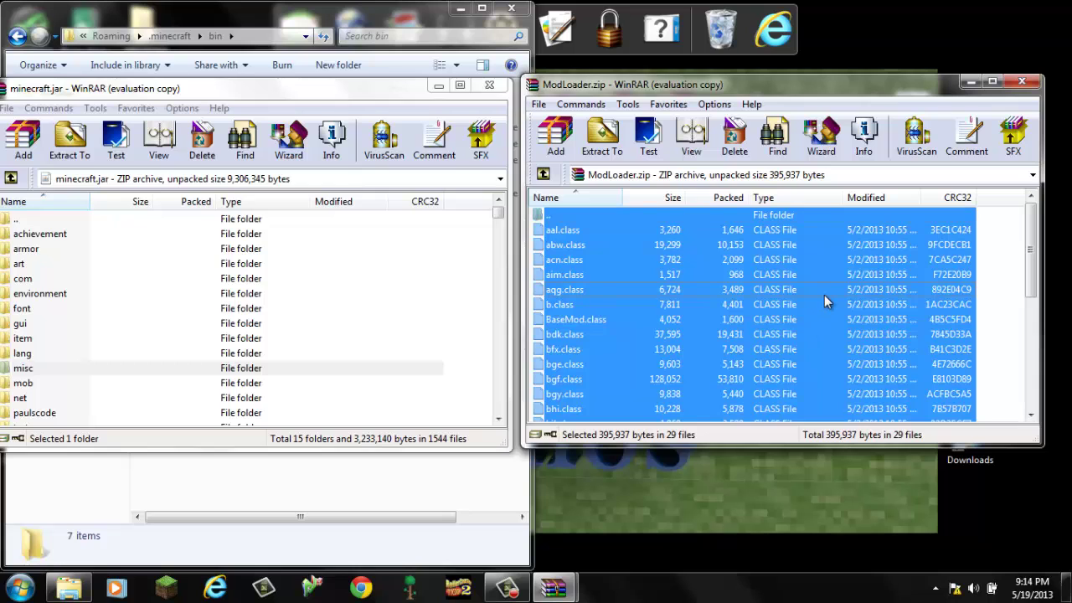
{"action": "left_click_drag", "start_coordinate": [825, 295], "coordinate": [279, 274]}
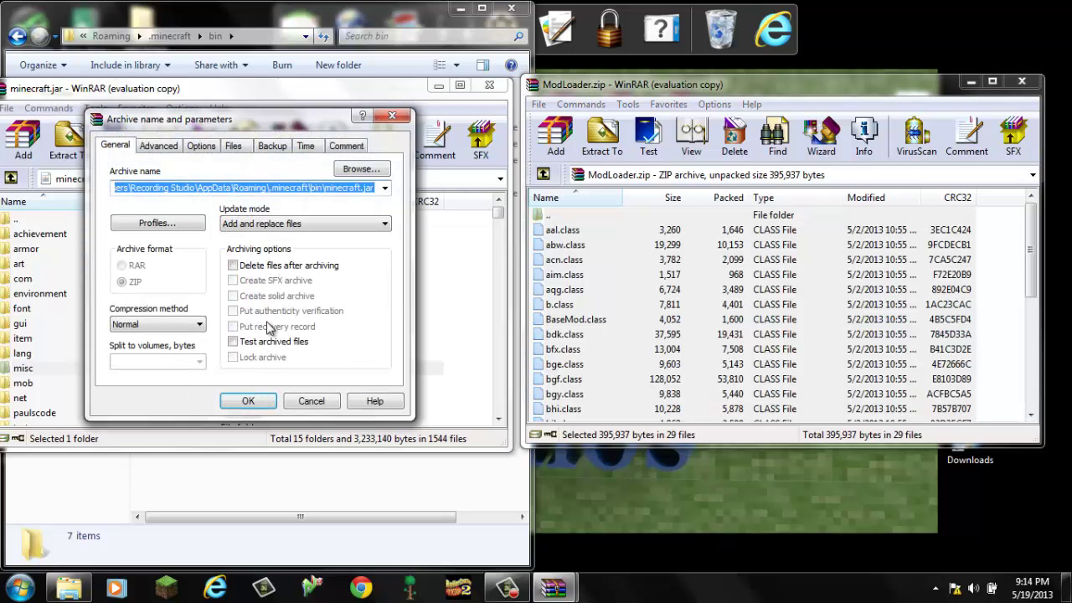
{"action": "left_click", "coordinate": [248, 401]}
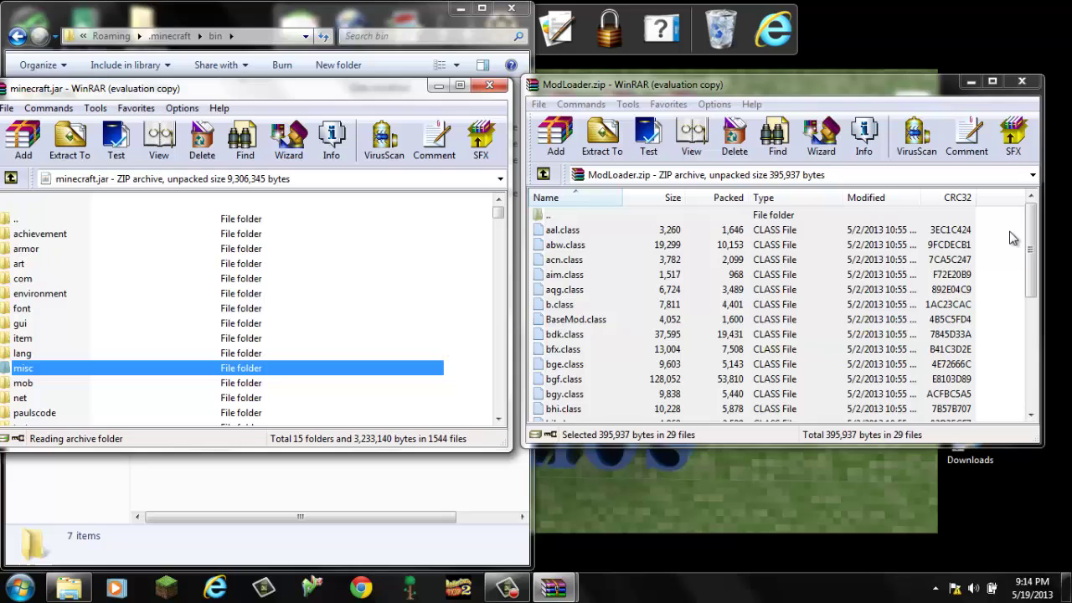
{"action": "scroll", "coordinate": [991, 263], "scroll_direction": "down", "scroll_amount": 5}
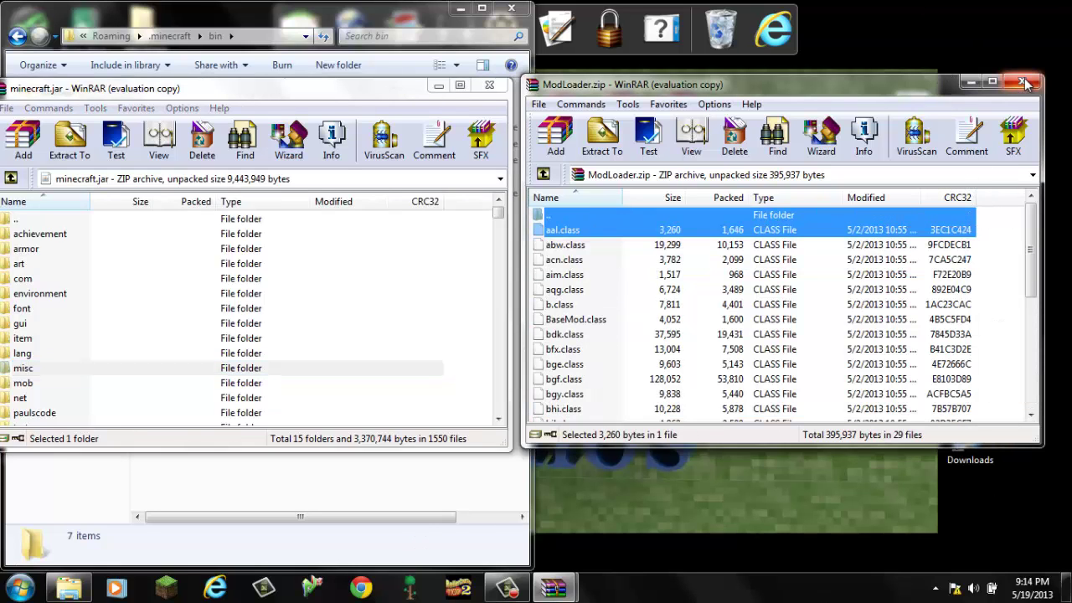
{"action": "left_click", "coordinate": [1024, 81]}
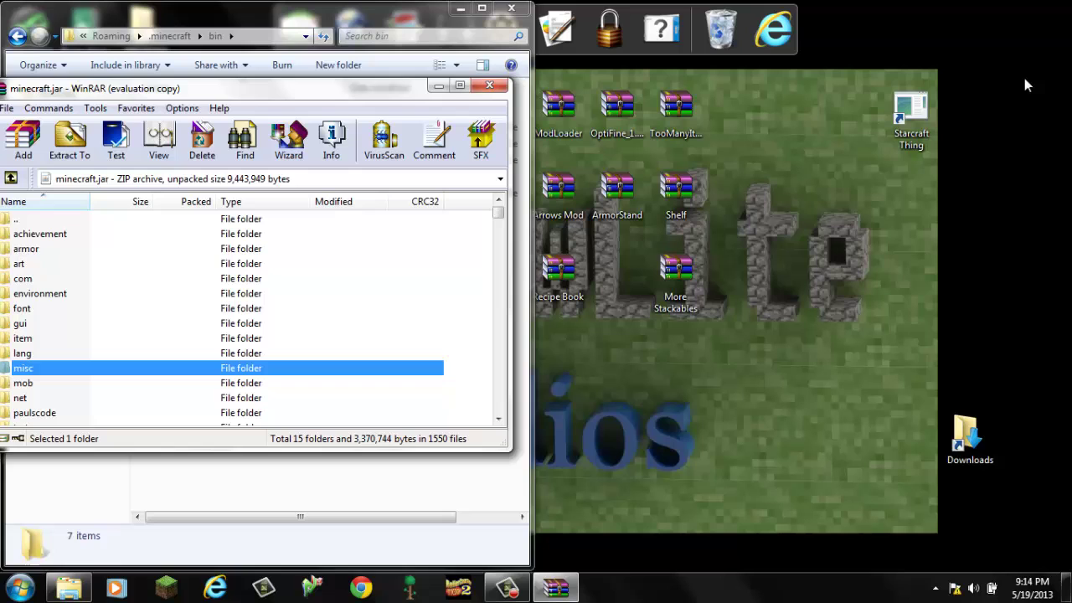
- Open the OptiFine_1.5.2_HD_U_D2 archive, add all its contents to minecraft.jar with the default settings, and close the OptiFine archive
{"action": "double_click", "coordinate": [640, 93]}
{"action": "key", "text": "ctrl+a"}
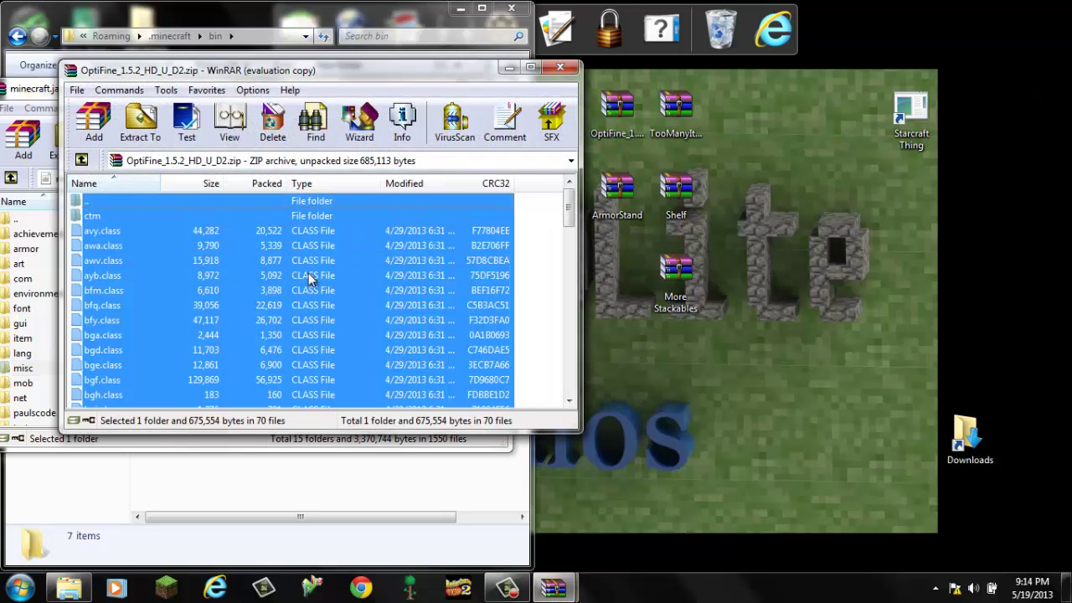
{"action": "left_click", "coordinate": [397, 256]}
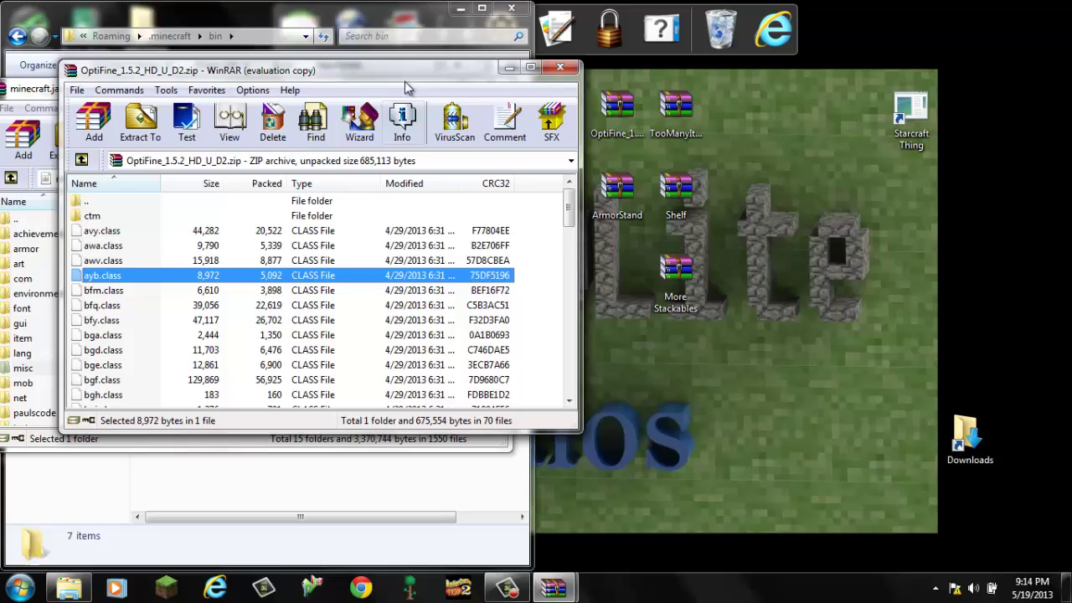
{"action": "left_click_drag", "start_coordinate": [385, 70], "coordinate": [949, 105]}
{"action": "left_click_drag", "start_coordinate": [939, 251], "coordinate": [237, 309]}
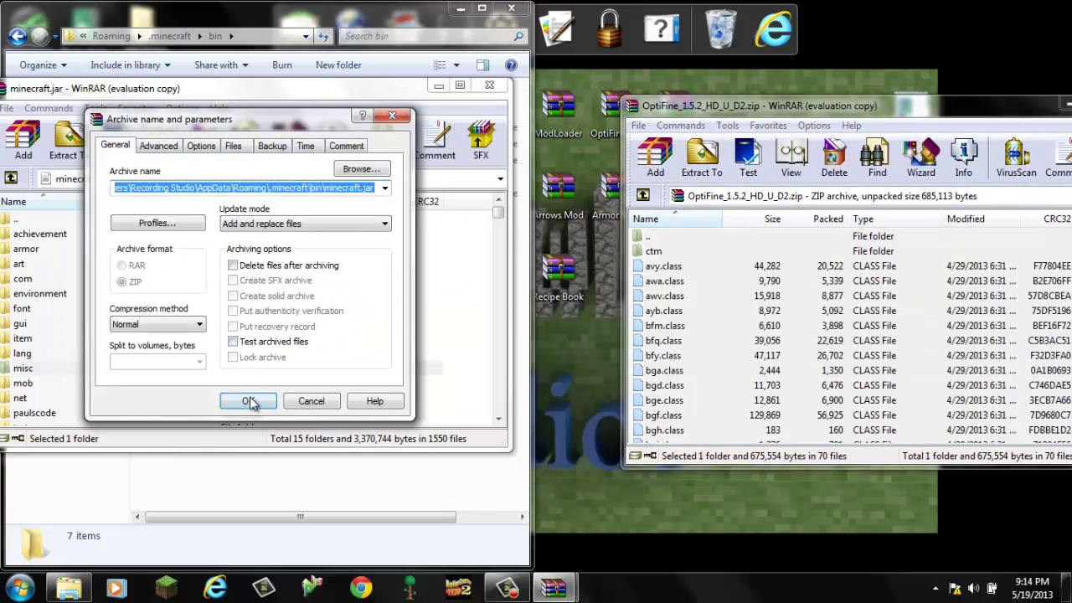
{"action": "left_click", "coordinate": [250, 402]}
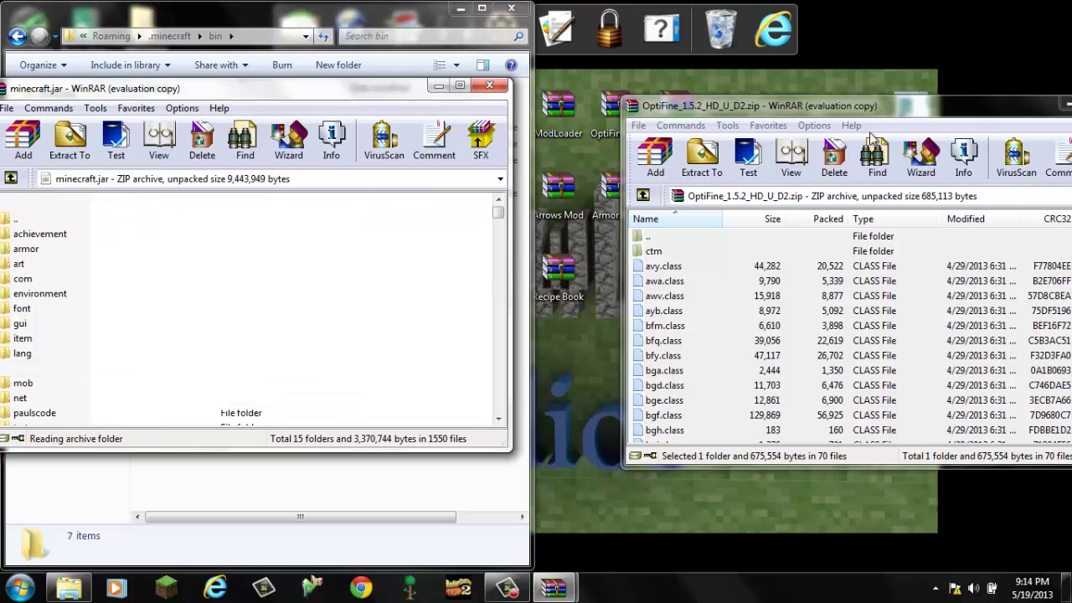
{"action": "left_click_drag", "start_coordinate": [851, 109], "coordinate": [671, 108]}
{"action": "left_click", "coordinate": [945, 102]}
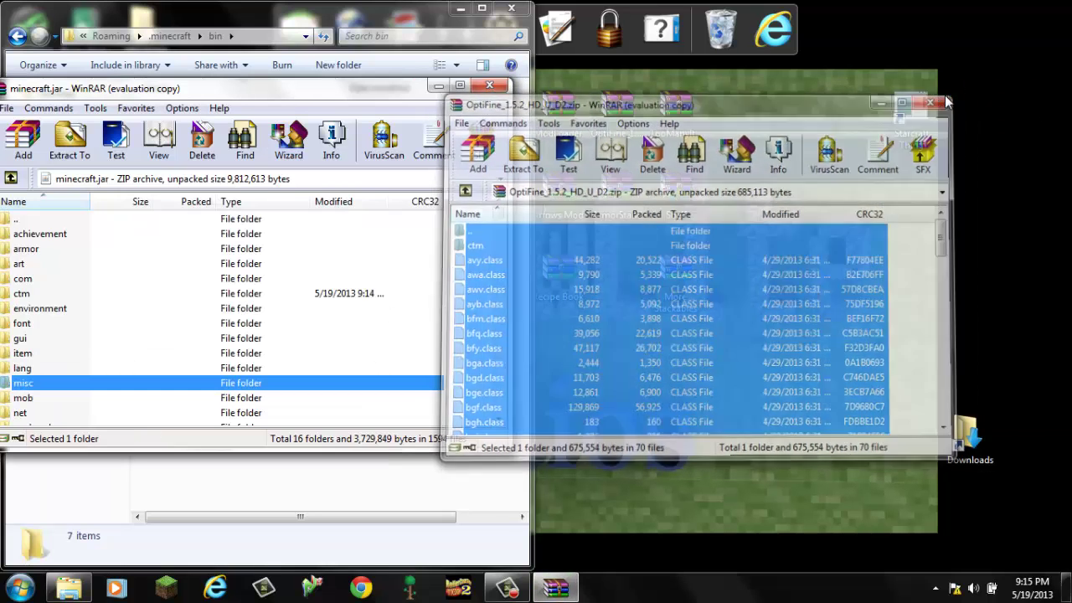
- Open the TooManyItems archive, add all its files to minecraft.jar with the default settings, and close the minecraft.jar window
{"action": "double_click", "coordinate": [680, 104]}
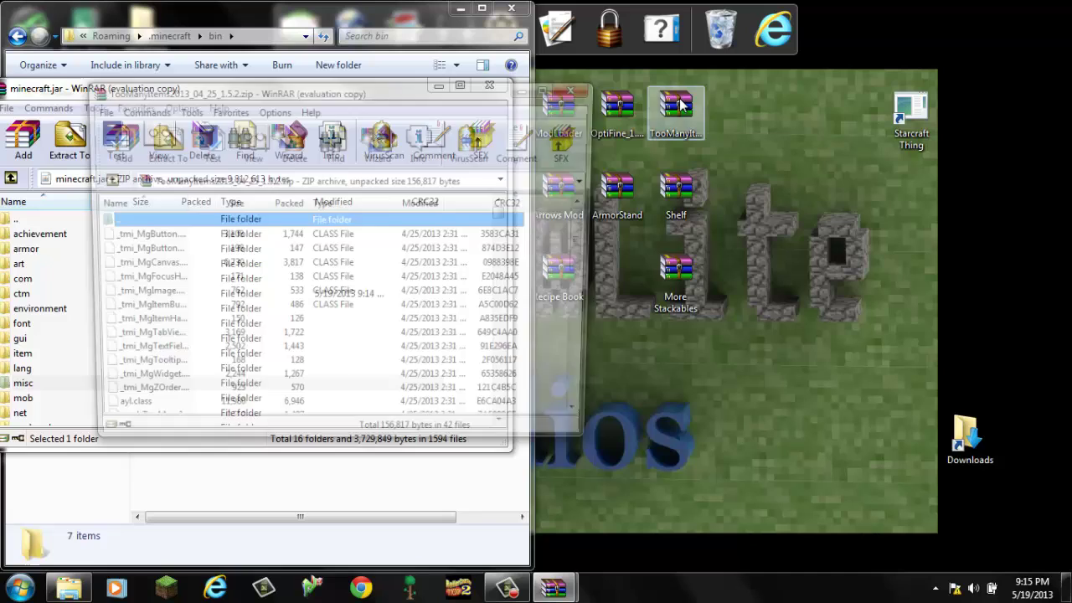
{"action": "left_click_drag", "start_coordinate": [589, 231], "coordinate": [589, 368]}
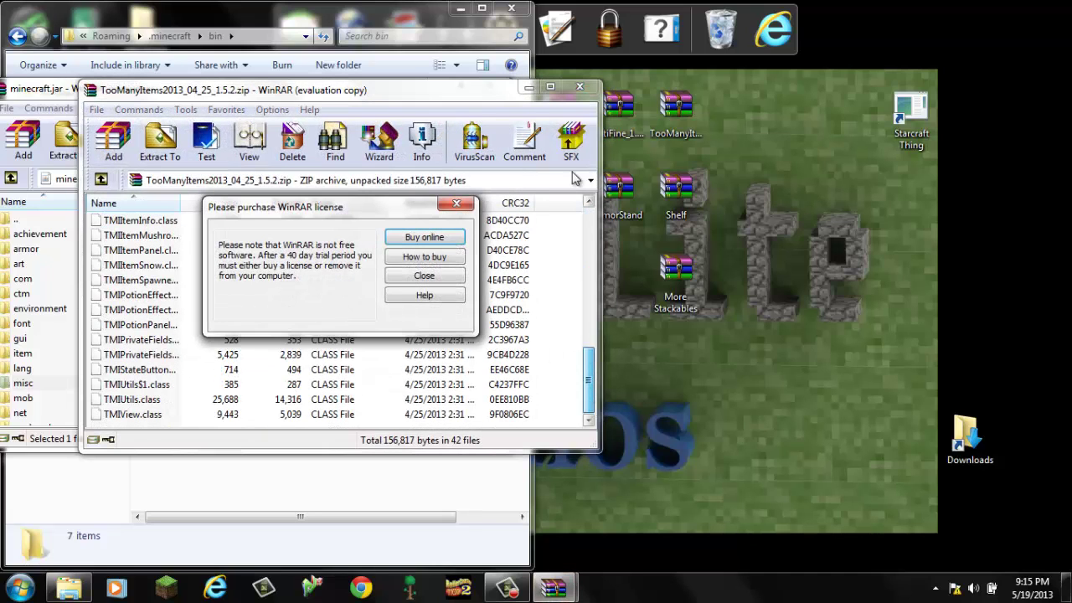
{"action": "left_click", "coordinate": [444, 277]}
{"action": "key", "text": "ctrl+a"}
{"action": "left_click_drag", "start_coordinate": [436, 279], "coordinate": [295, 315]}
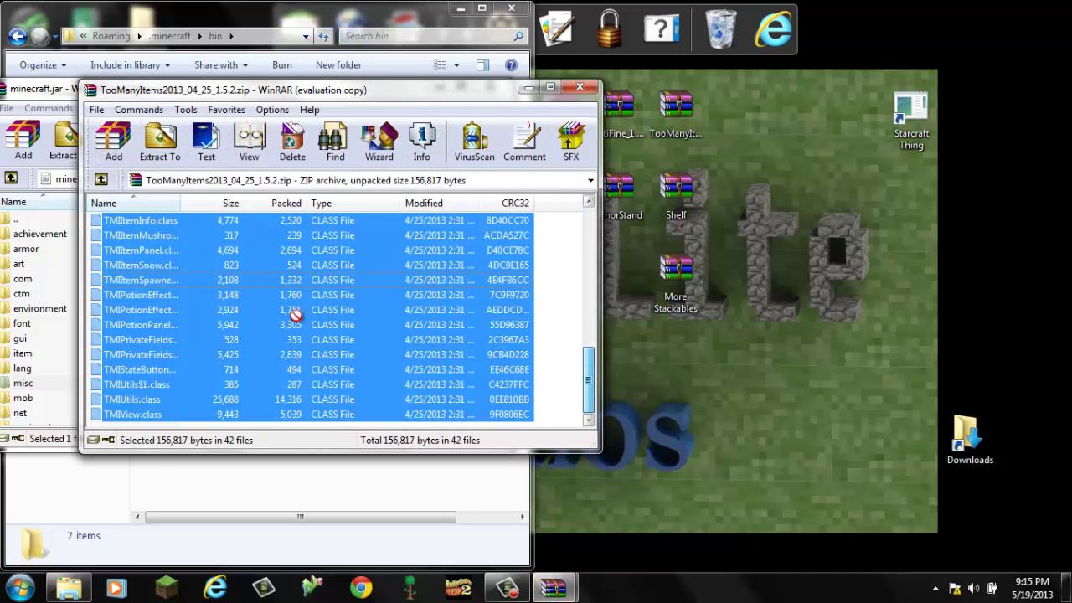
{"action": "left_click_drag", "start_coordinate": [73, 290], "coordinate": [74, 294]}
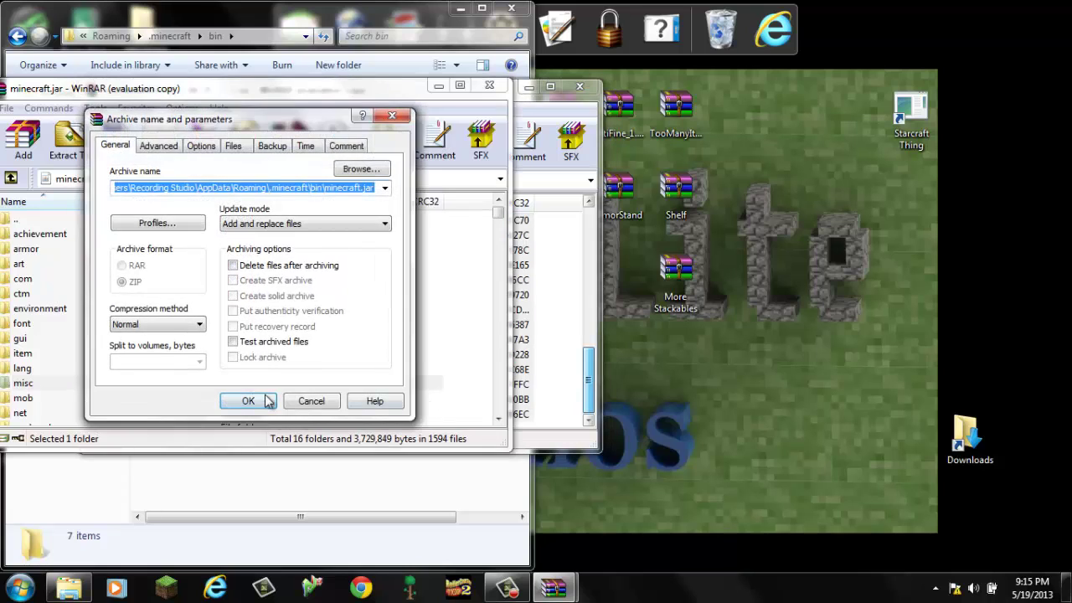
{"action": "left_click", "coordinate": [266, 402]}
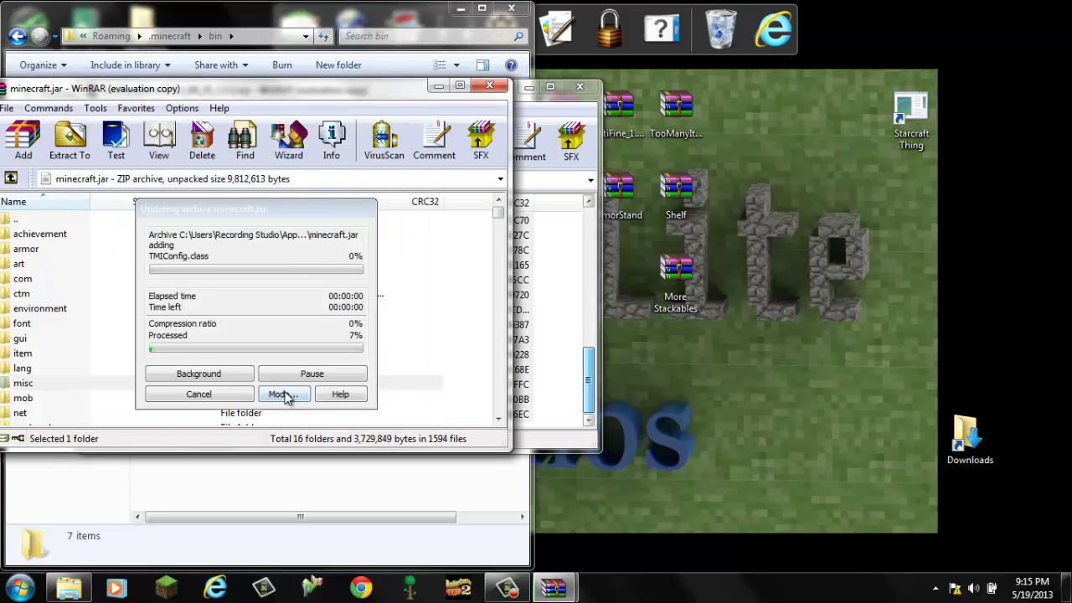
{"action": "left_click", "coordinate": [581, 88]}
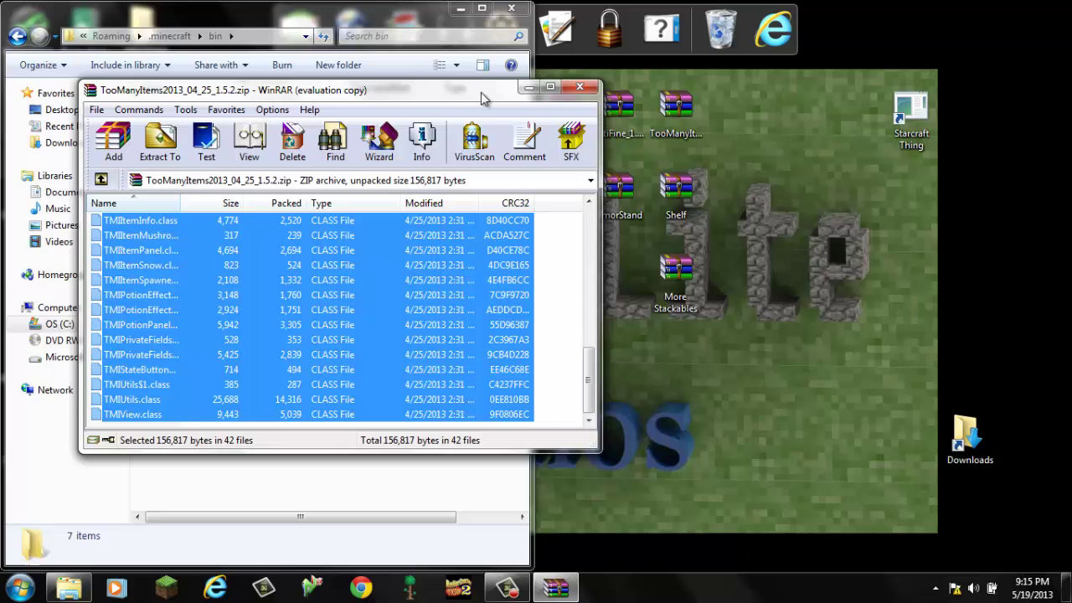
- Move the TooManyItems archive window over the bin folder window and clear its file selection
{"action": "left_click_drag", "start_coordinate": [474, 102], "coordinate": [394, 112]}
{"action": "left_click", "coordinate": [474, 306]}
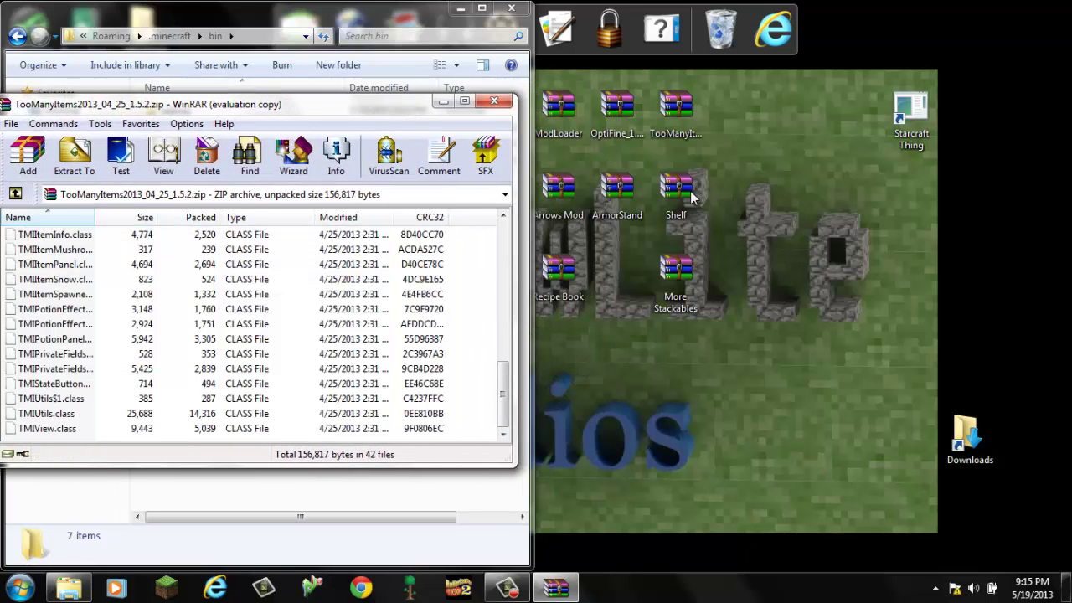
{"action": "left_click_drag", "start_coordinate": [735, 160], "coordinate": [528, 319]}
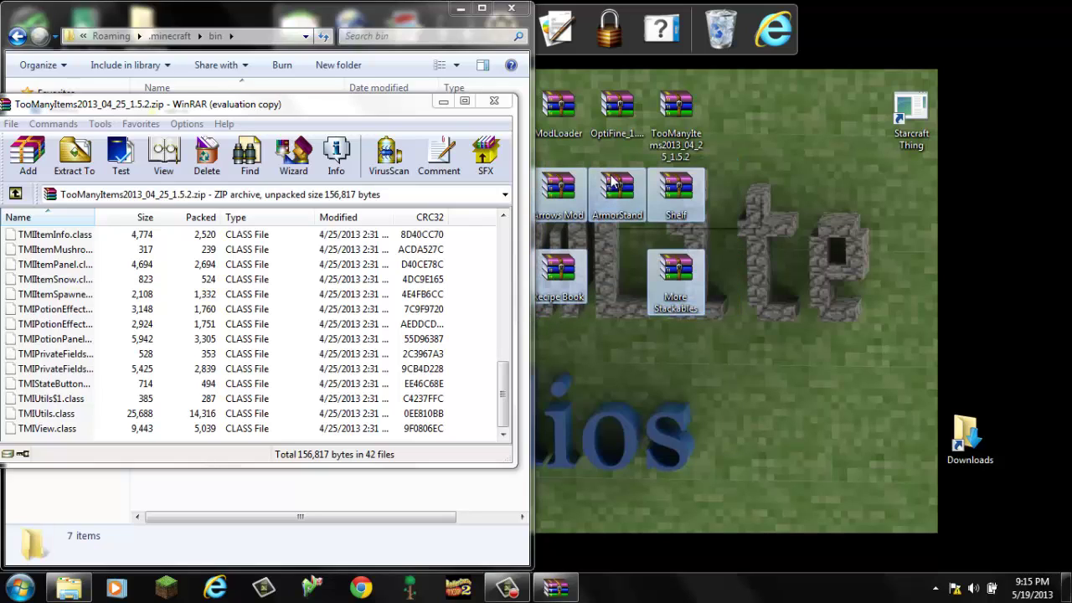
{"action": "left_click", "coordinate": [587, 186]}
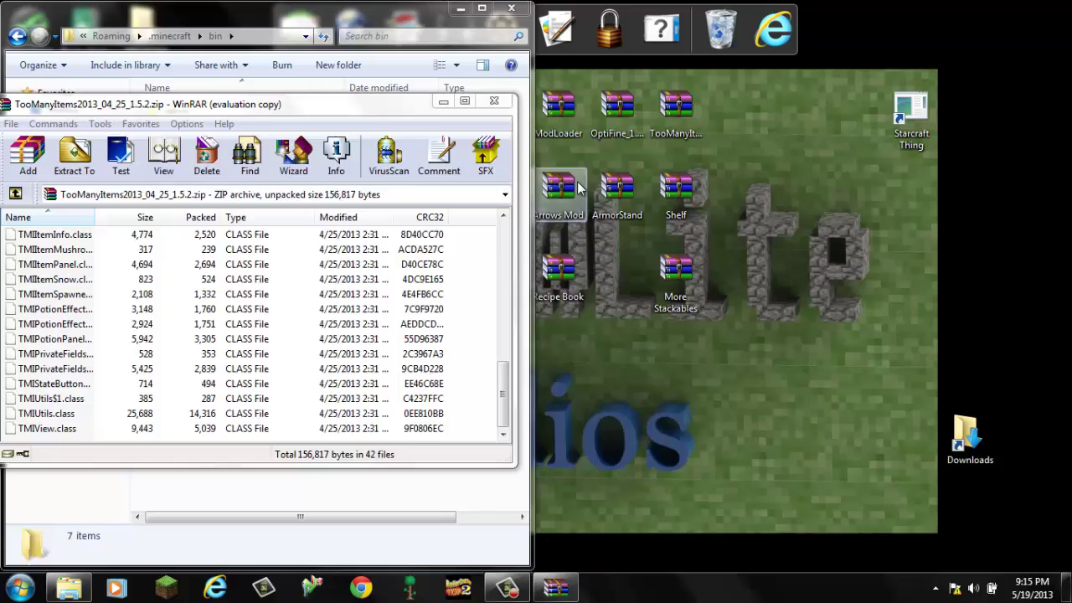
- Open the Arrows Mod archive, add all its contents to the TooManyItems archive with the default settings, and close the Arrows Mod archive
{"action": "double_click", "coordinate": [577, 187]}
{"action": "left_click_drag", "start_coordinate": [274, 433], "coordinate": [252, 263]}
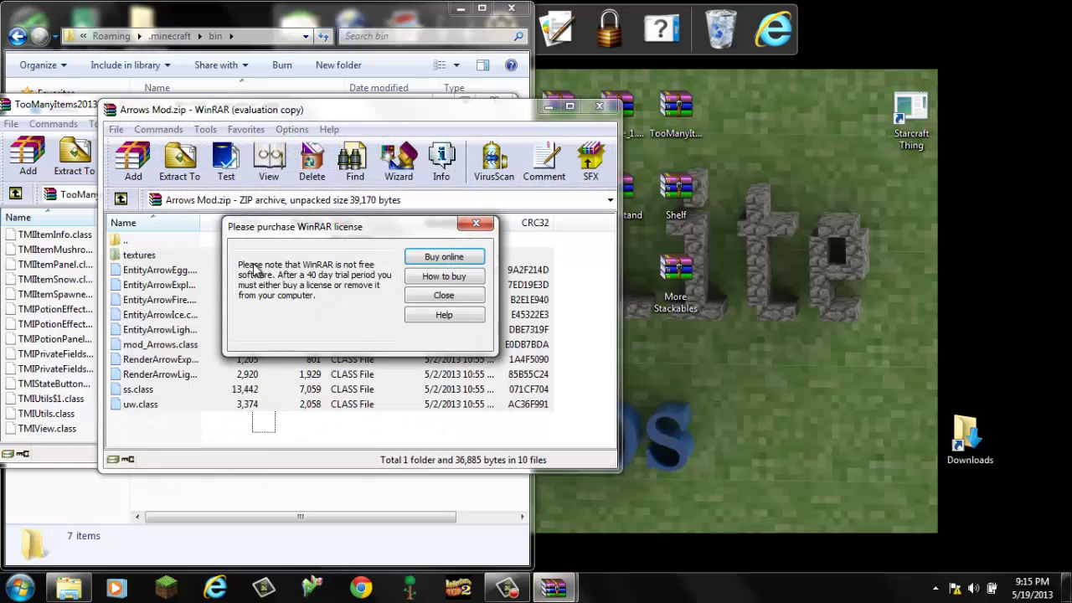
{"action": "left_click", "coordinate": [419, 296]}
{"action": "left_click_drag", "start_coordinate": [160, 314], "coordinate": [29, 325]}
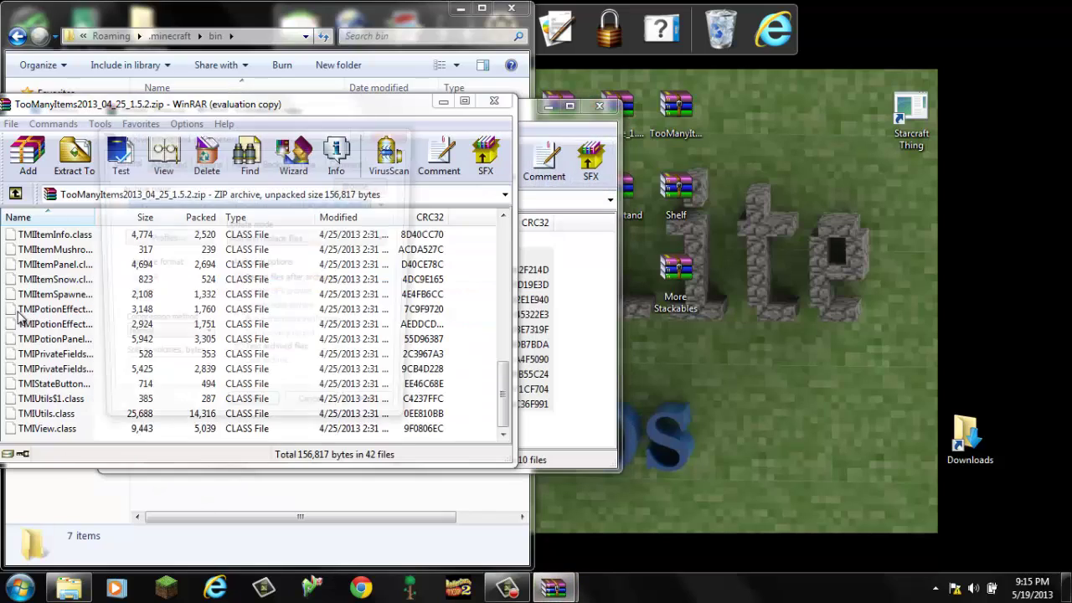
{"action": "left_click", "coordinate": [252, 418]}
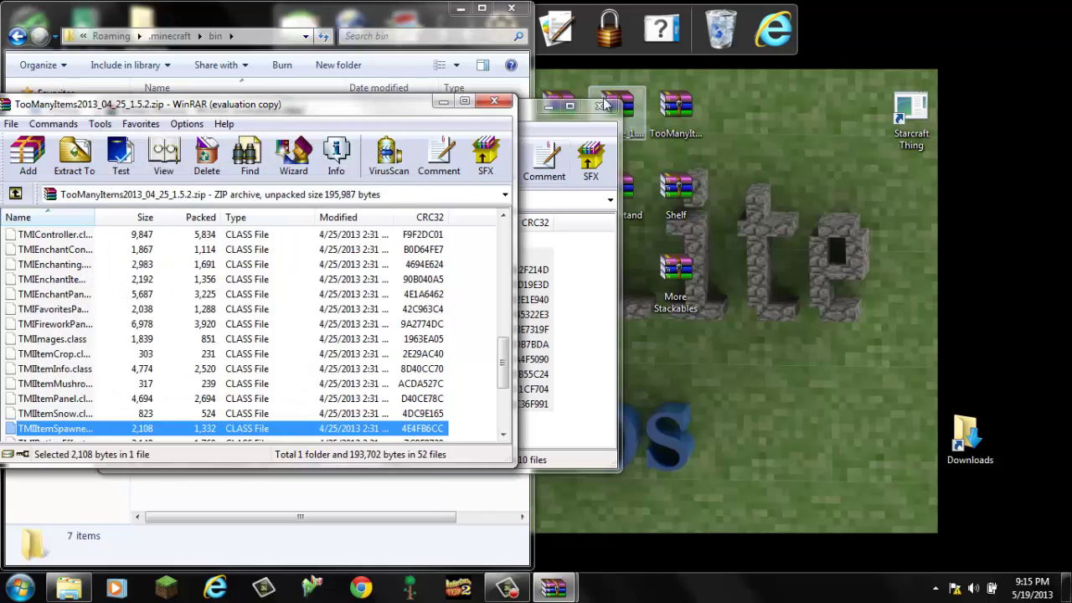
{"action": "left_click", "coordinate": [600, 106]}
- Open the ArmorStand archive, add all its contents to the TooManyItems archive with the default settings, and close the ArmorStand archive
{"action": "double_click", "coordinate": [623, 175]}
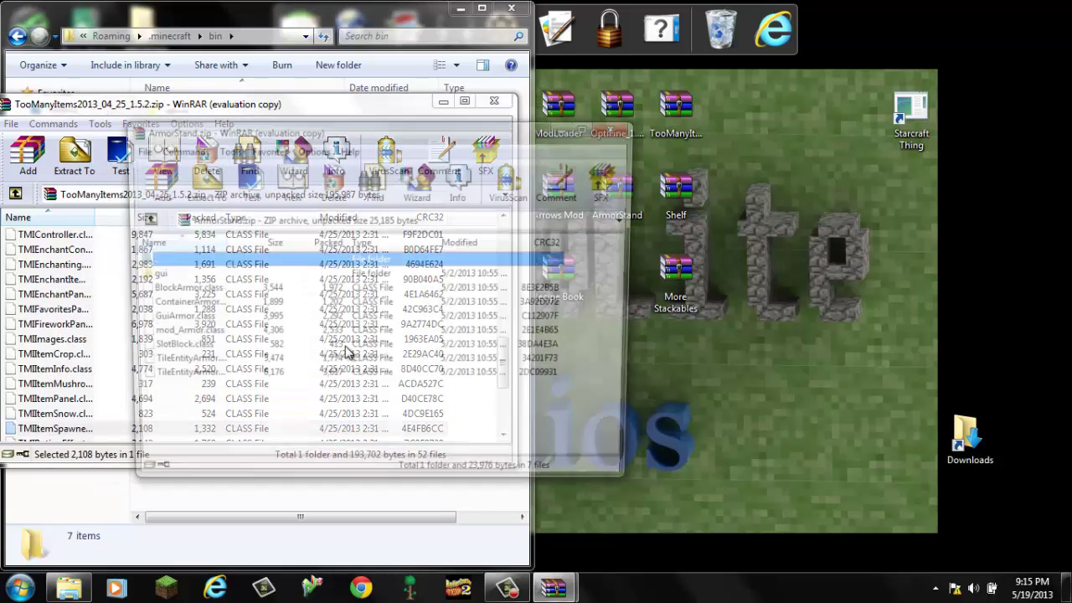
{"action": "left_click_drag", "start_coordinate": [335, 295], "coordinate": [338, 295]}
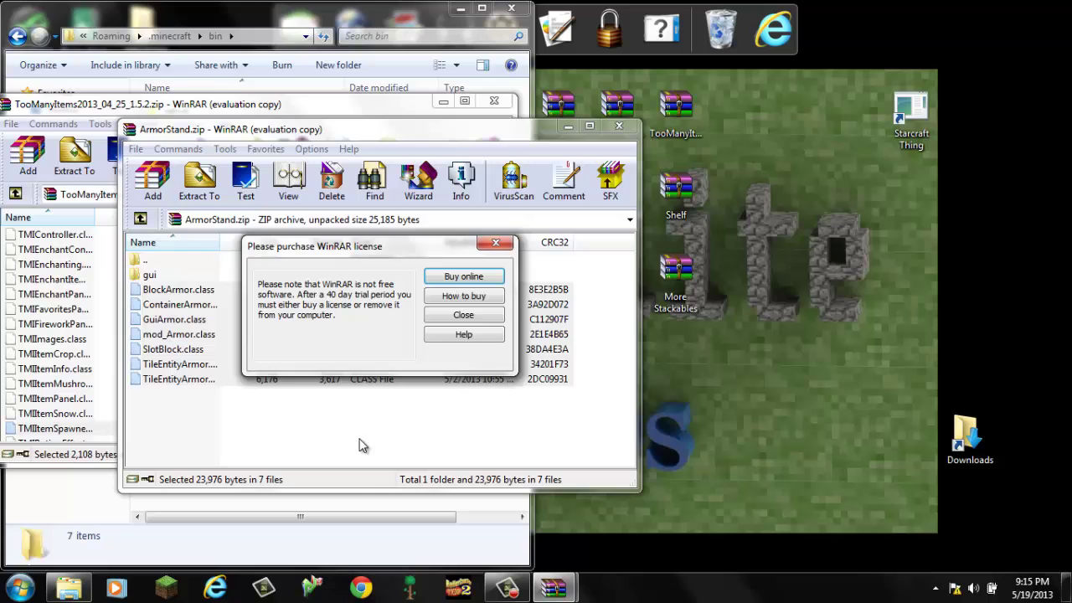
{"action": "left_click", "coordinate": [463, 315]}
{"action": "key", "text": "ctrl+a"}
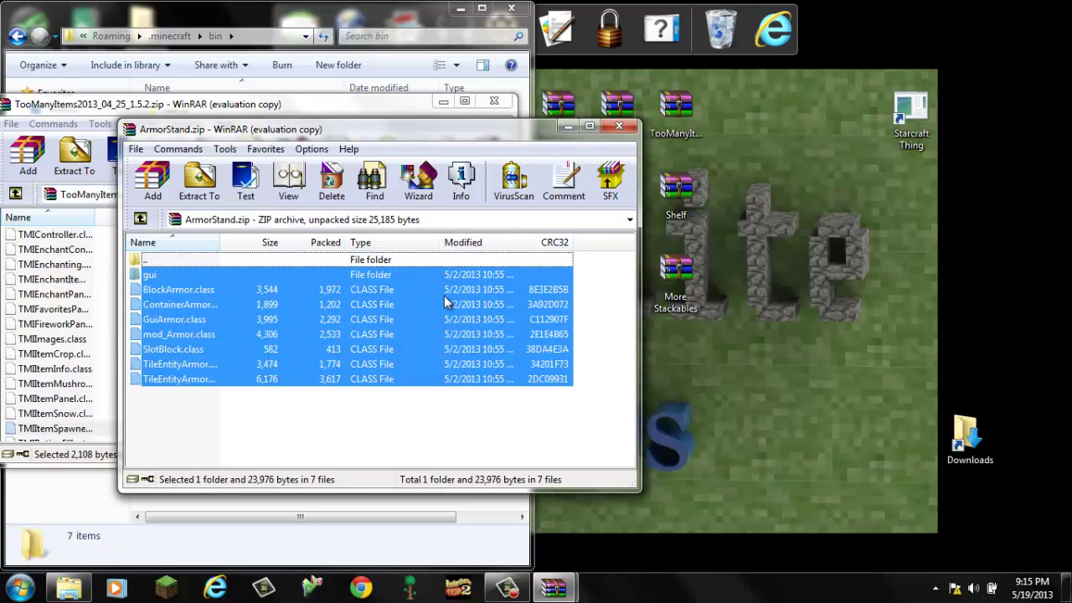
{"action": "left_click_drag", "start_coordinate": [13, 308], "coordinate": [25, 309]}
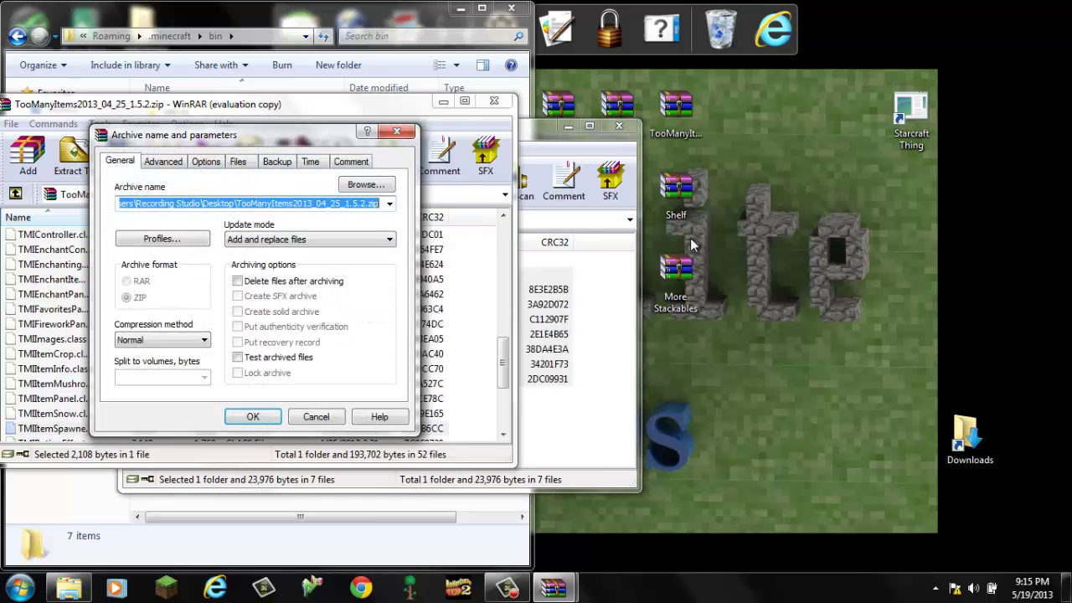
{"action": "left_click", "coordinate": [258, 417]}
{"action": "left_click", "coordinate": [618, 126]}
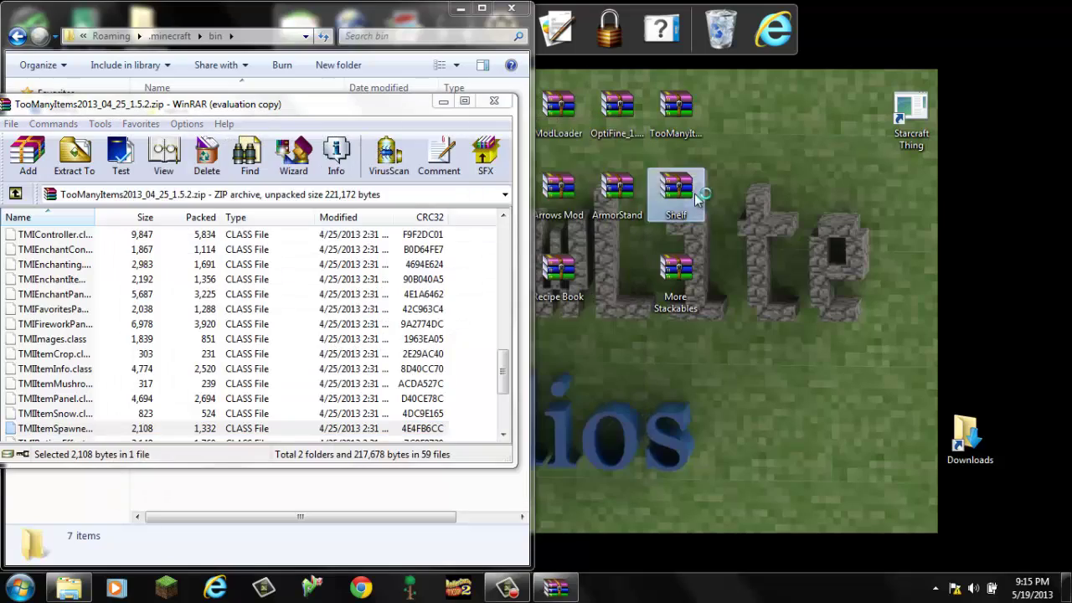
- Open the Shelf archive, add all its class files to the TooManyItems archive with the default settings, and close the Shelf archive
{"action": "double_click", "coordinate": [696, 197]}
{"action": "left_click_drag", "start_coordinate": [406, 460], "coordinate": [82, 315]}
{"action": "left_click", "coordinate": [246, 417]}
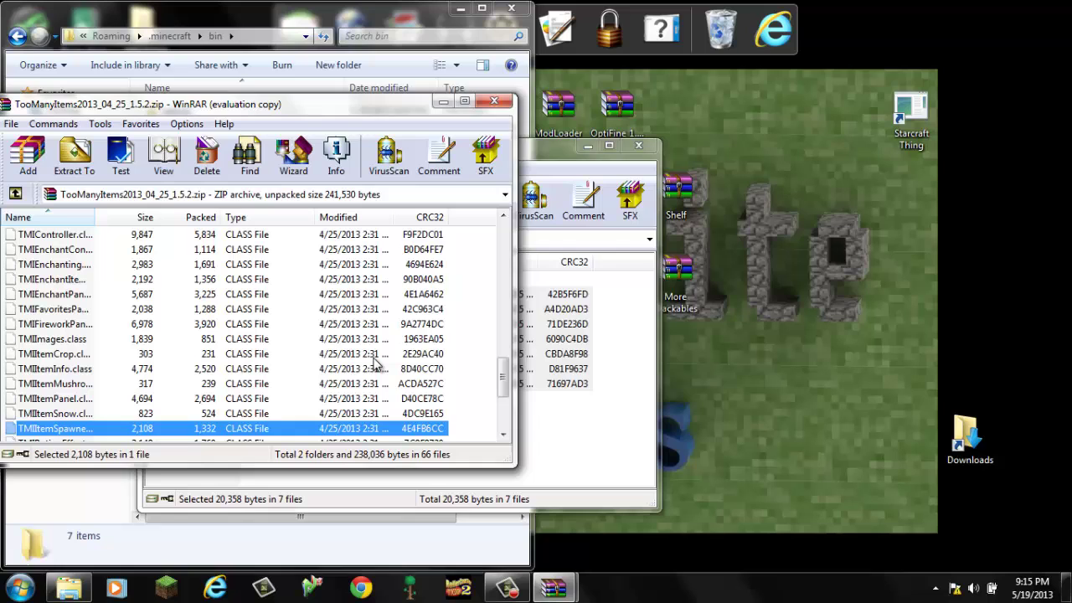
{"action": "left_click", "coordinate": [634, 316]}
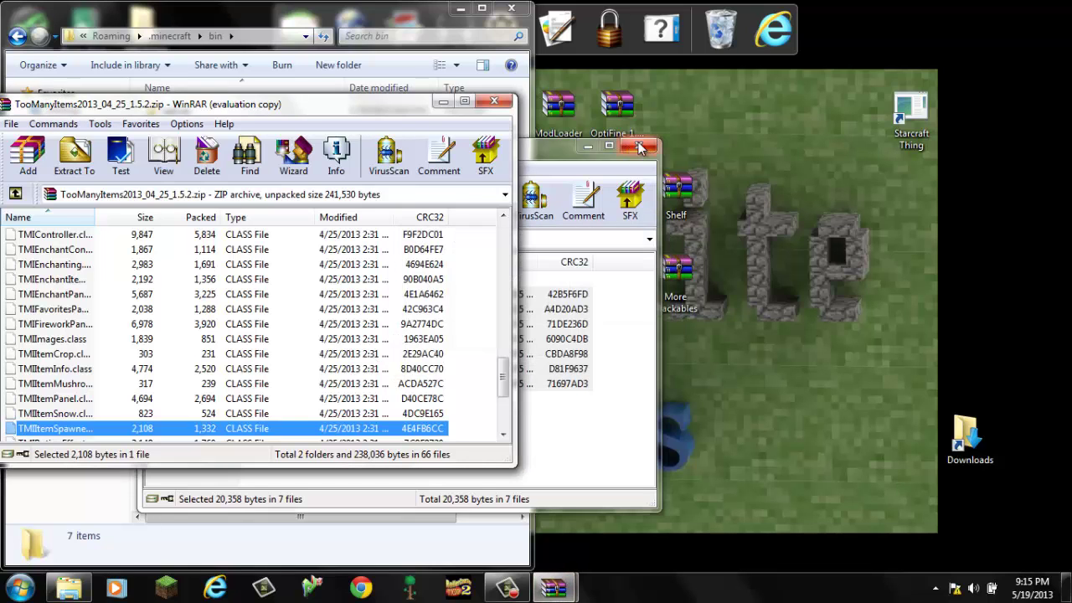
{"action": "left_click", "coordinate": [616, 150]}
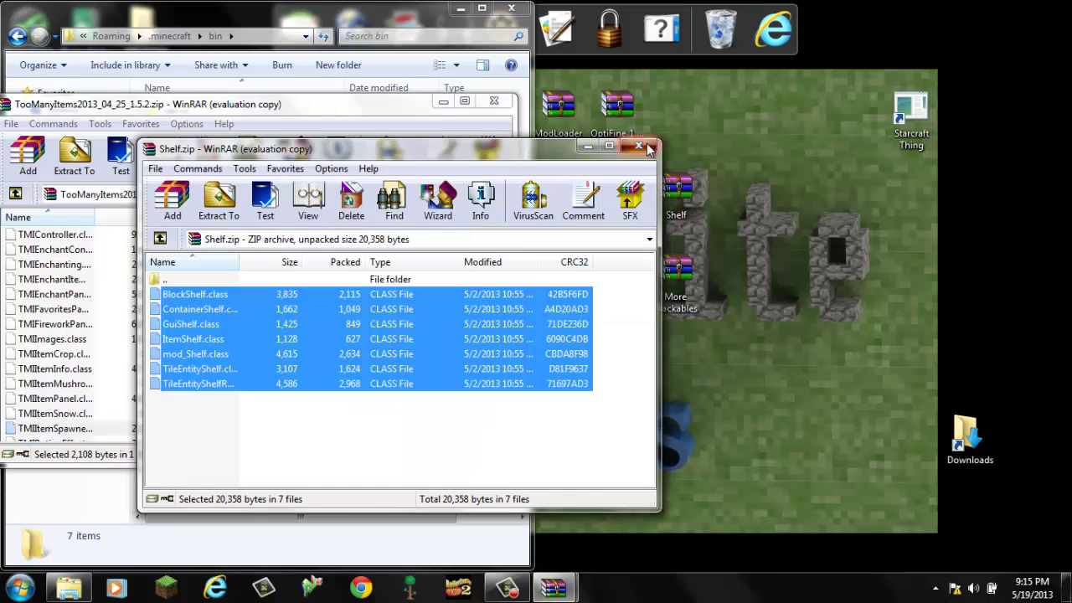
{"action": "left_click", "coordinate": [649, 149]}
- Open the Recipe Book archive, add all its class files to the TooManyItems archive with the default settings, and dismiss the licence reminder
{"action": "double_click", "coordinate": [558, 272]}
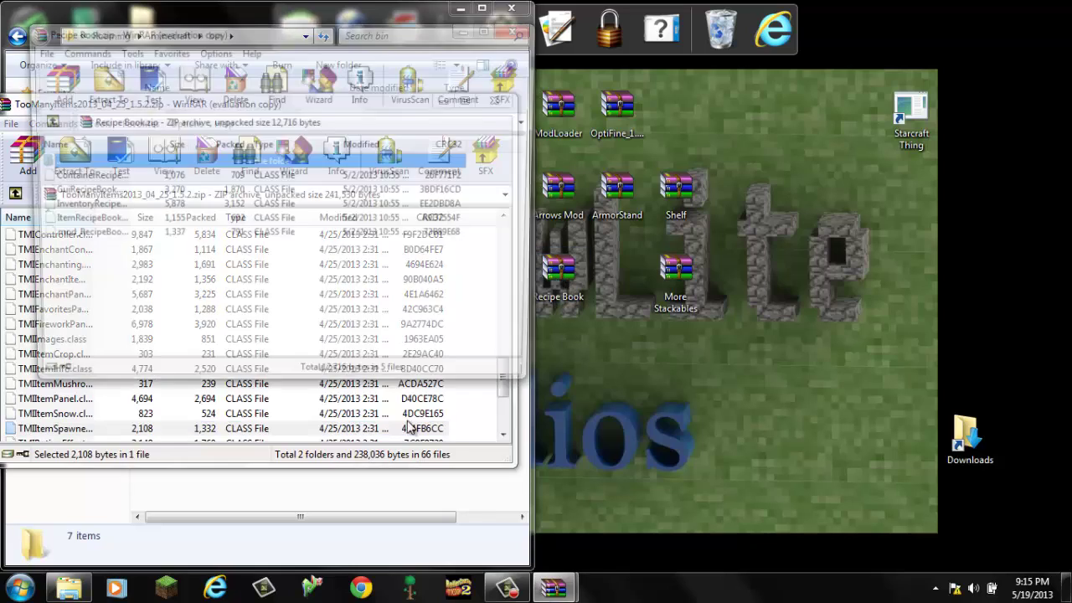
{"action": "left_click_drag", "start_coordinate": [316, 313], "coordinate": [468, 406]}
{"action": "left_click", "coordinate": [234, 417]}
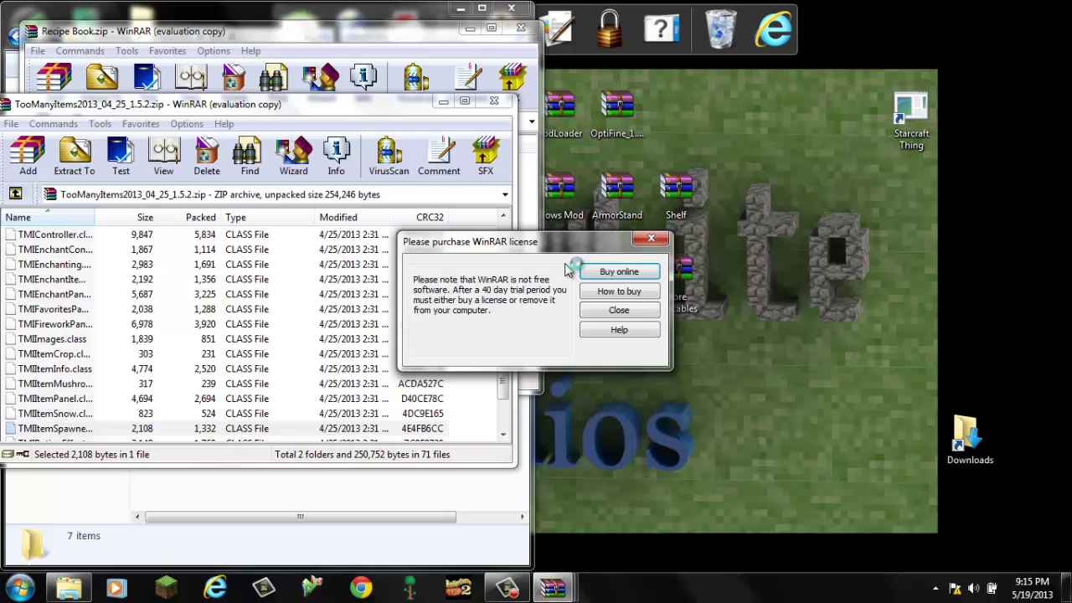
{"action": "left_click", "coordinate": [645, 311]}
- Open the More Stackables archive, add its contents to the TooManyItems archive with the default settings, and dismiss the licence reminder
{"action": "double_click", "coordinate": [685, 269]}
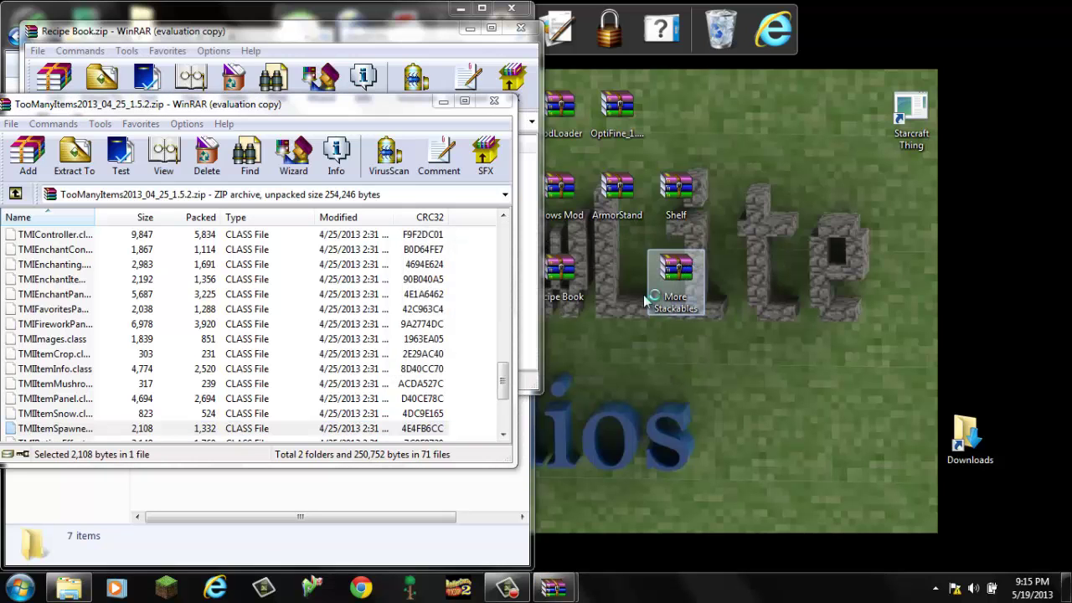
{"action": "left_click_drag", "start_coordinate": [374, 324], "coordinate": [256, 425]}
{"action": "left_click", "coordinate": [248, 417]}
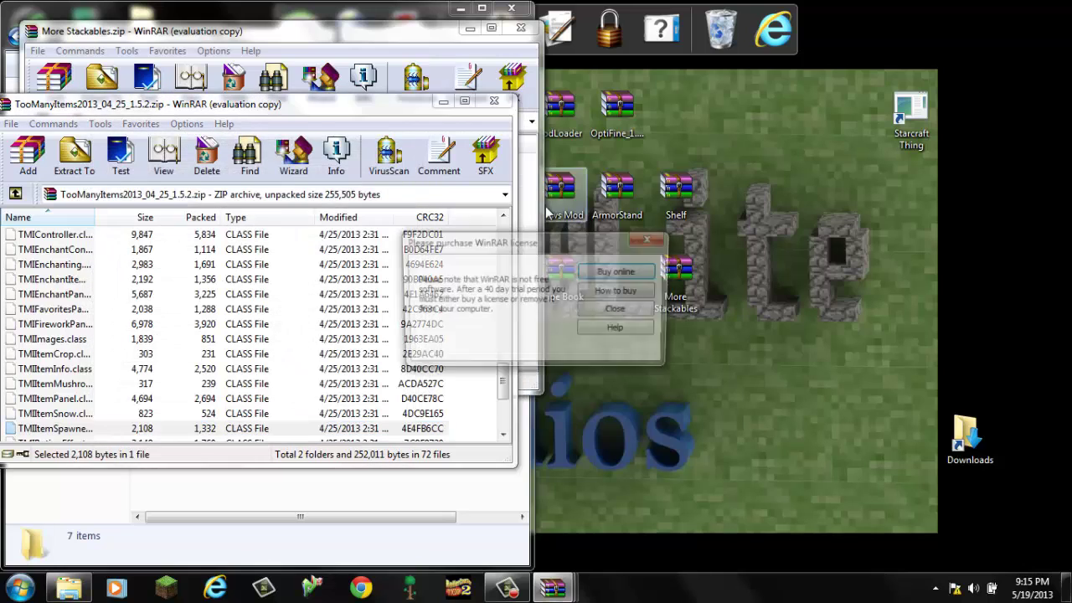
{"action": "left_click", "coordinate": [619, 310]}
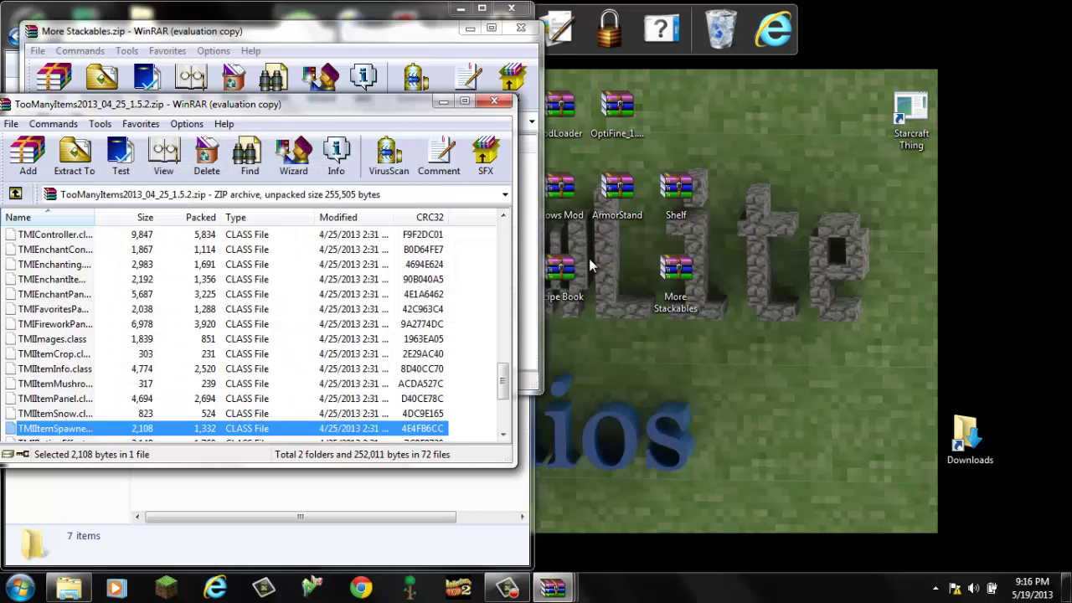
- Close the More Stackables, Recipe Book and TooManyItems archives, and minimize the bin folder window
{"action": "left_click", "coordinate": [434, 37]}
{"action": "left_click", "coordinate": [522, 28]}
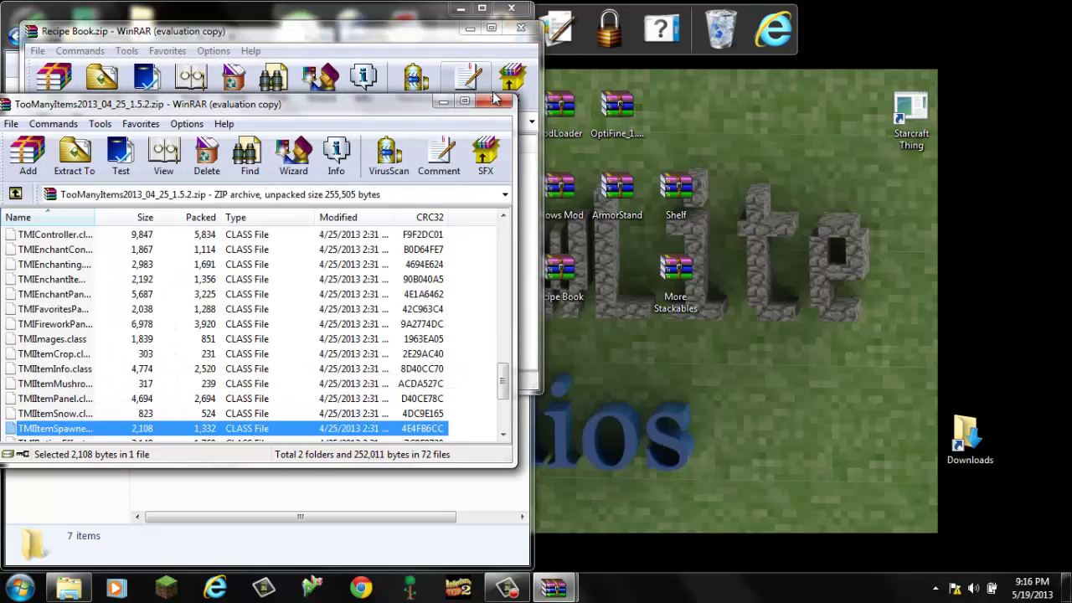
{"action": "left_click", "coordinate": [521, 28]}
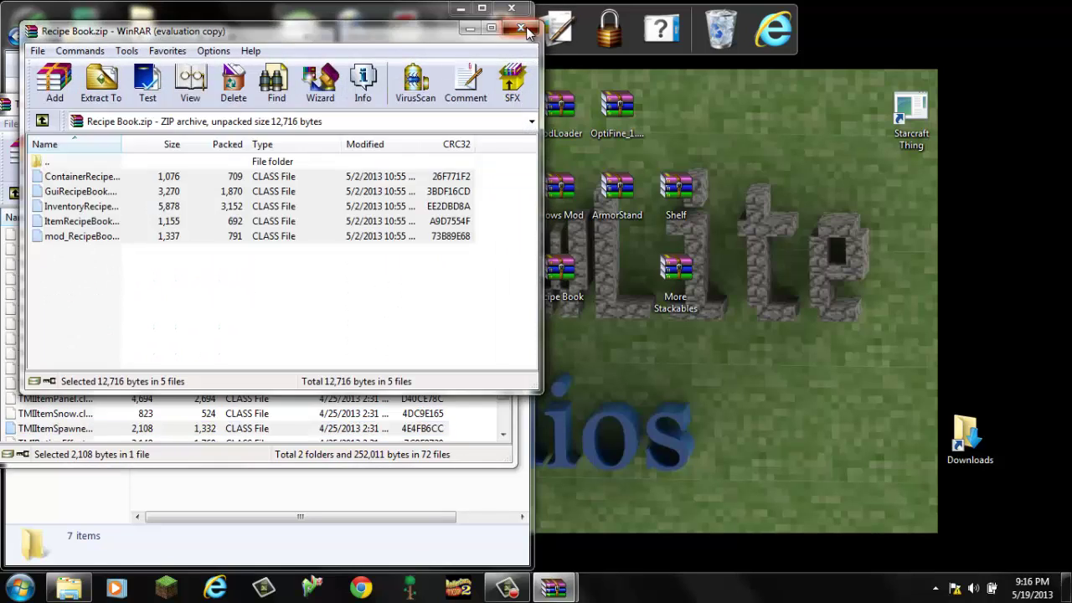
{"action": "left_click", "coordinate": [494, 103]}
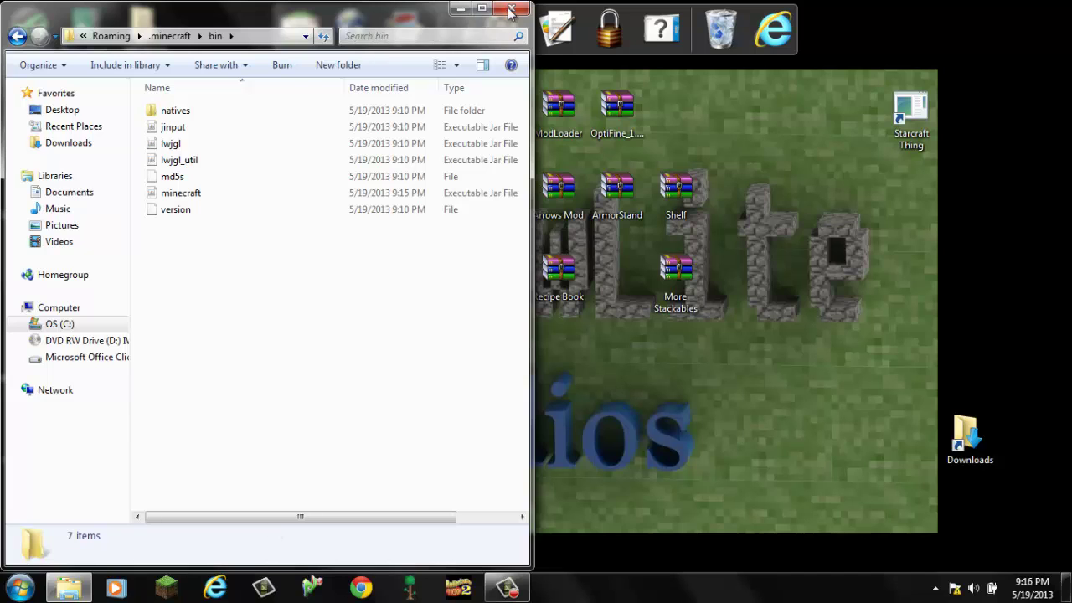
{"action": "left_click", "coordinate": [460, 9]}
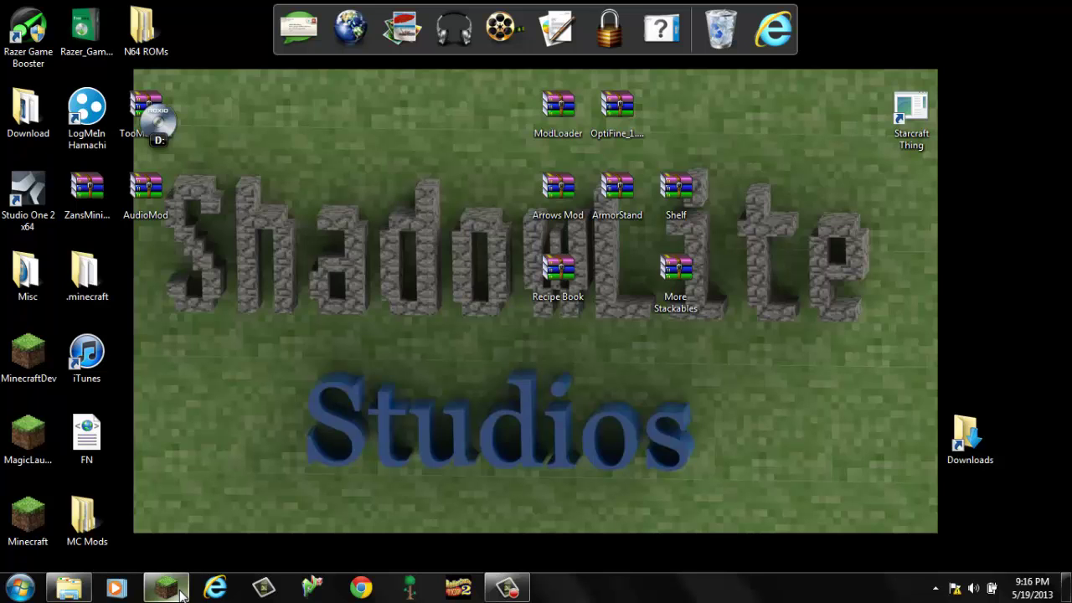
- Switch to the Minecraft Launcher and log in to the game with the account password
{"action": "left_click", "coordinate": [180, 590]}
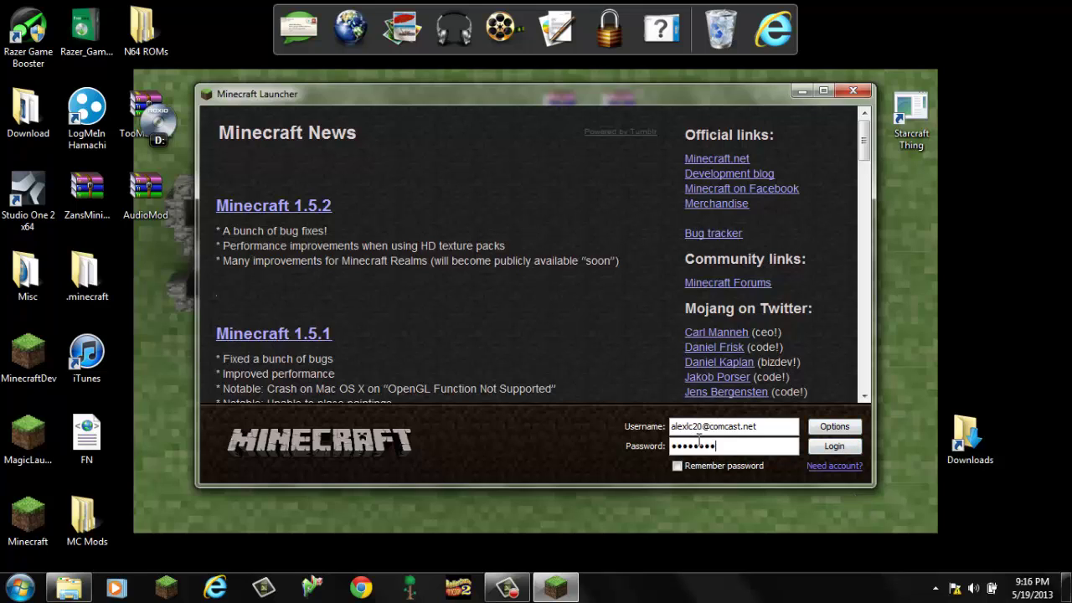
{"action": "left_click", "coordinate": [839, 451]}
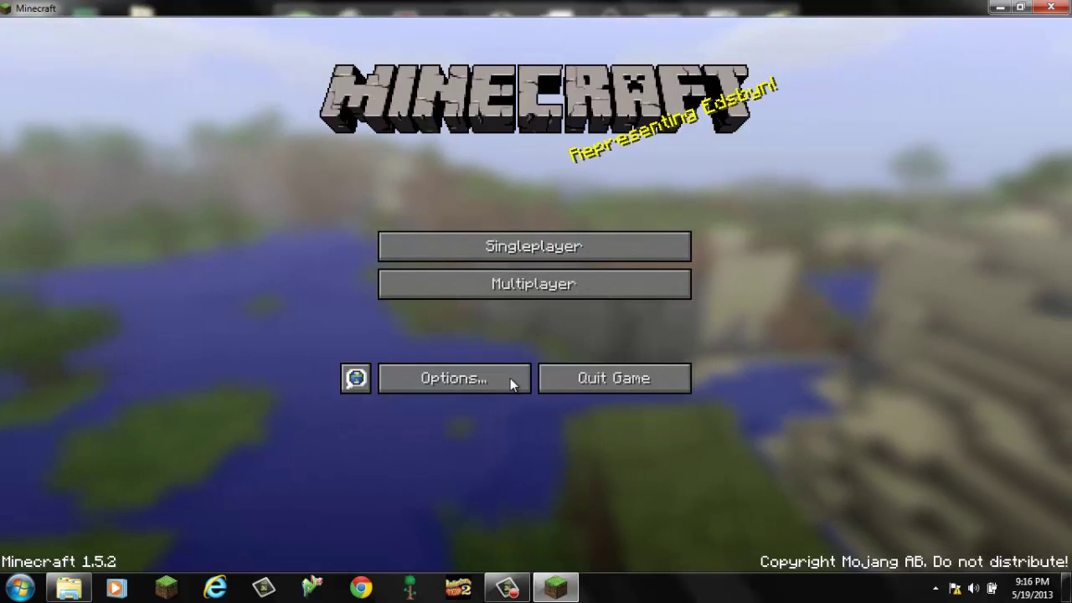
- Create a new singleplayer world named New World in Creative mode
{"action": "left_click", "coordinate": [520, 251]}
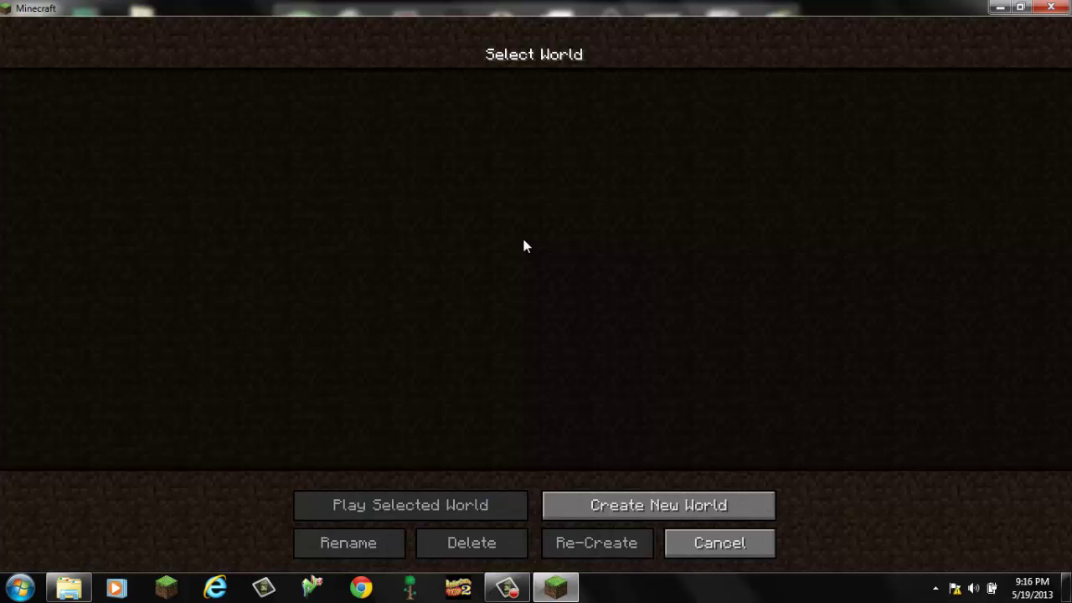
{"action": "left_click", "coordinate": [711, 542]}
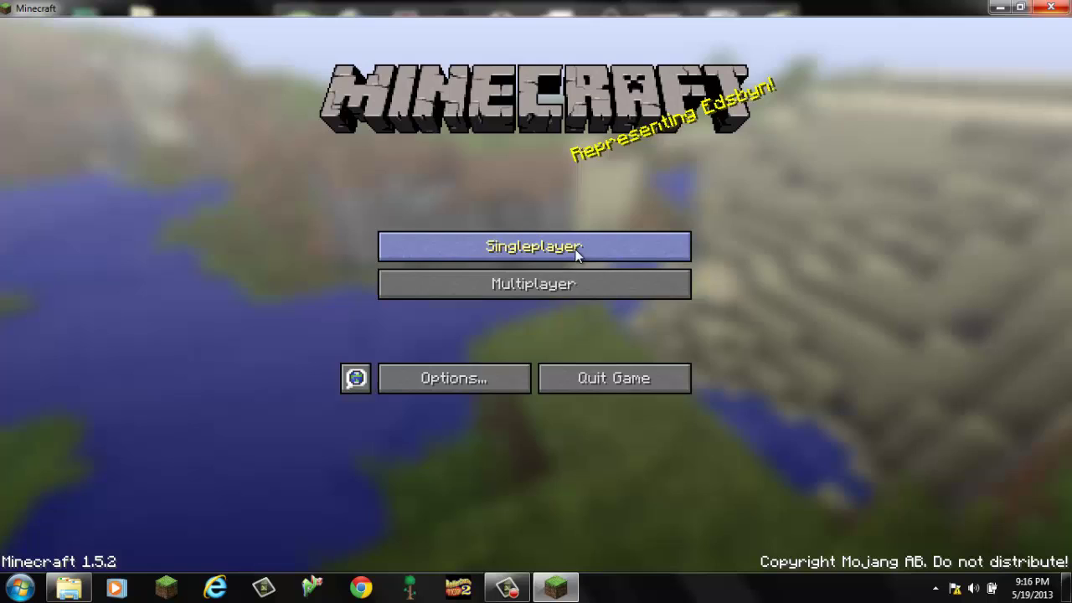
{"action": "left_click", "coordinate": [610, 243]}
{"action": "left_click", "coordinate": [647, 518]}
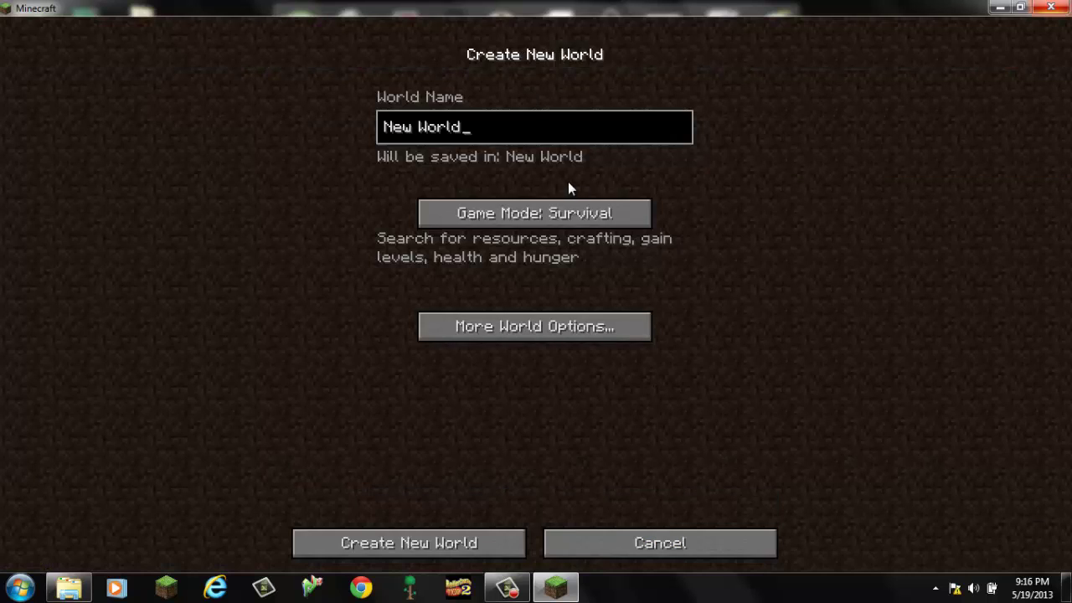
{"action": "left_click", "coordinate": [538, 214]}
{"action": "left_click", "coordinate": [537, 216]}
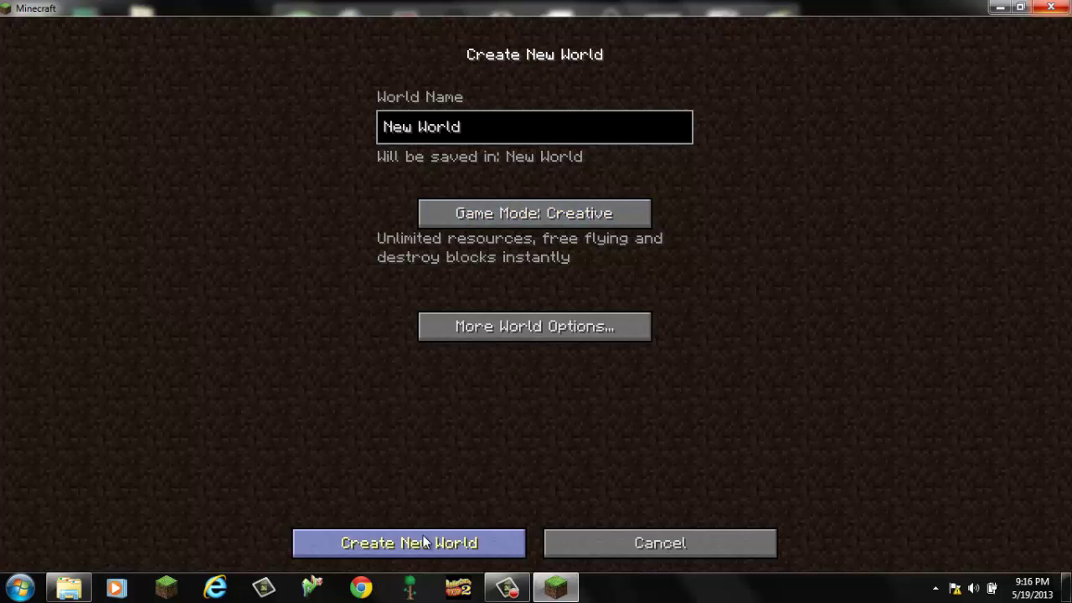
{"action": "left_click", "coordinate": [426, 542]}
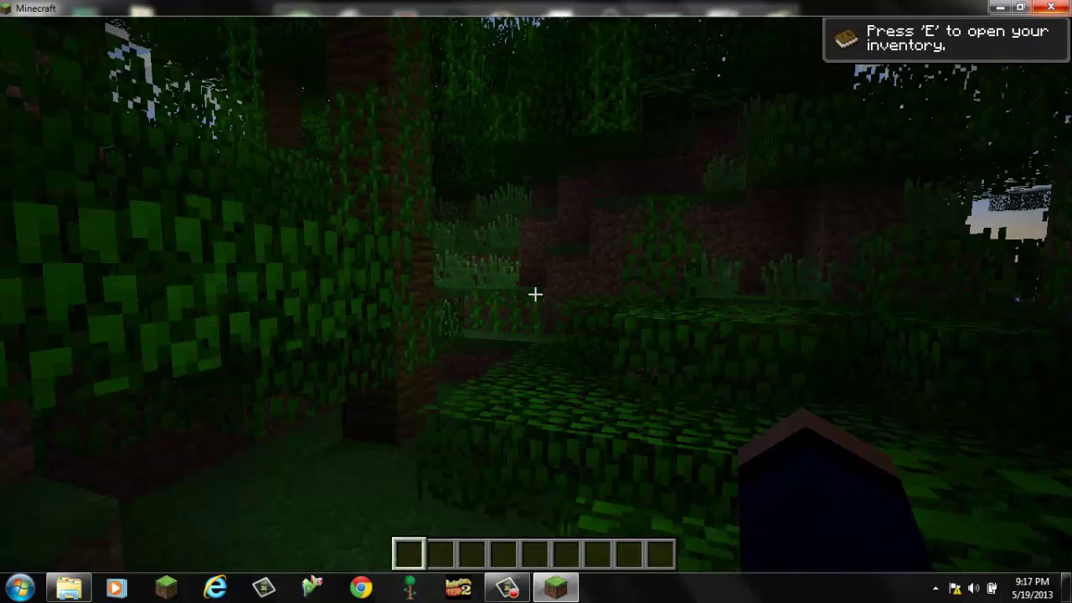
- In the video settings, set Render Distance to Tiny and Graphics to Fast, and turn off Smooth Lighting and its level
{"action": "key", "text": "Escape"}
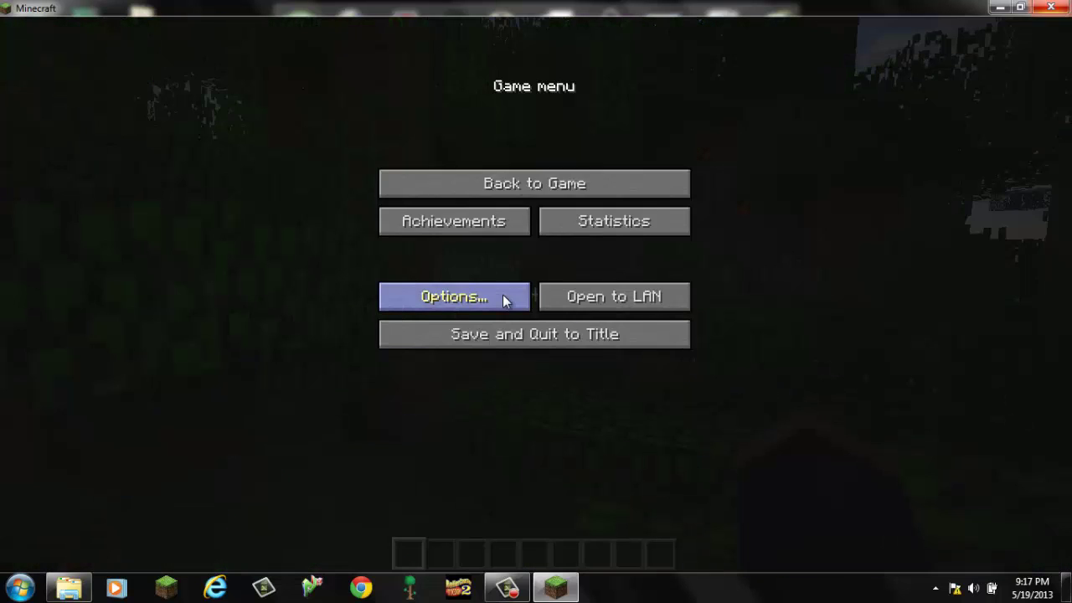
{"action": "left_click", "coordinate": [506, 300]}
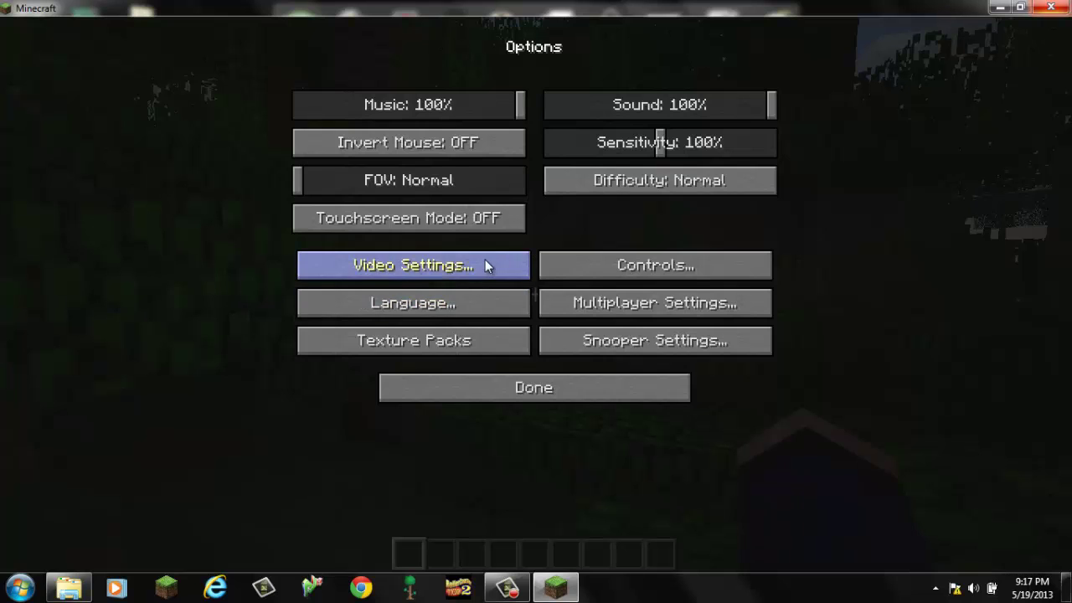
{"action": "left_click", "coordinate": [486, 263]}
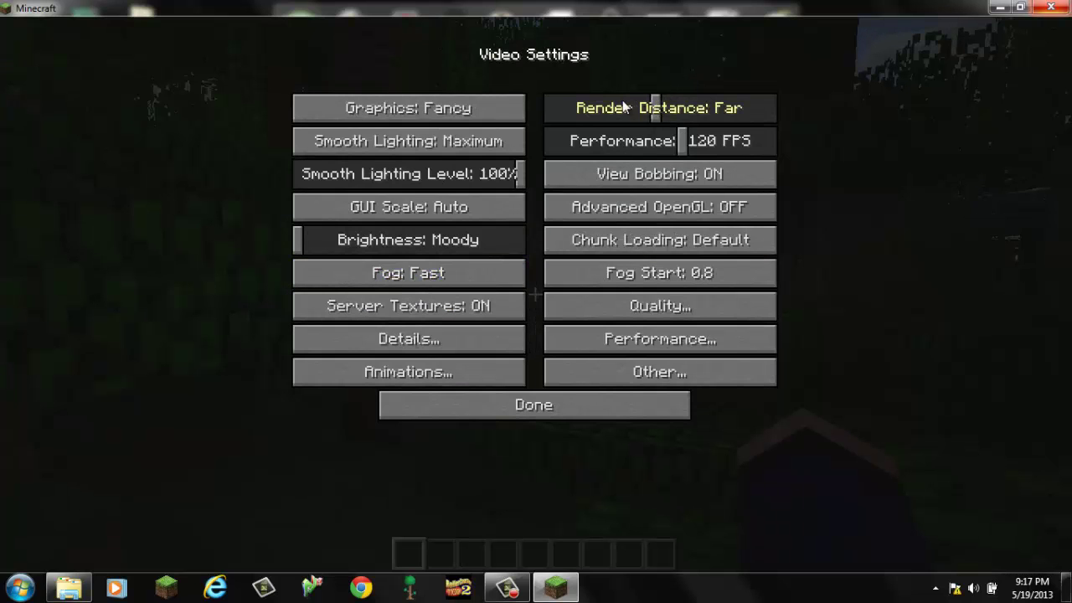
{"action": "left_click_drag", "start_coordinate": [623, 105], "coordinate": [521, 106]}
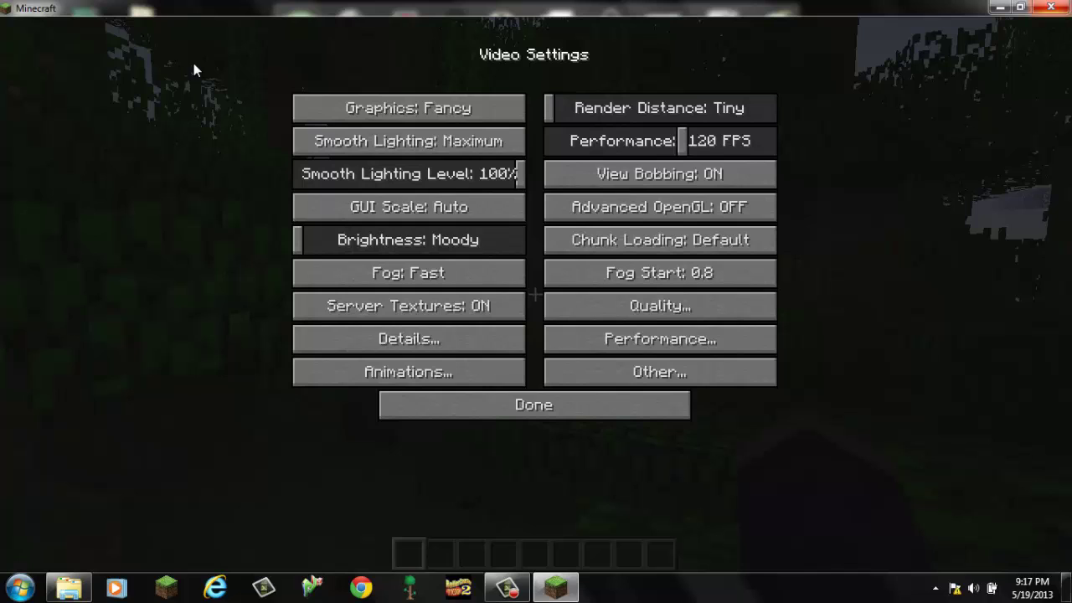
{"action": "left_click", "coordinate": [414, 104]}
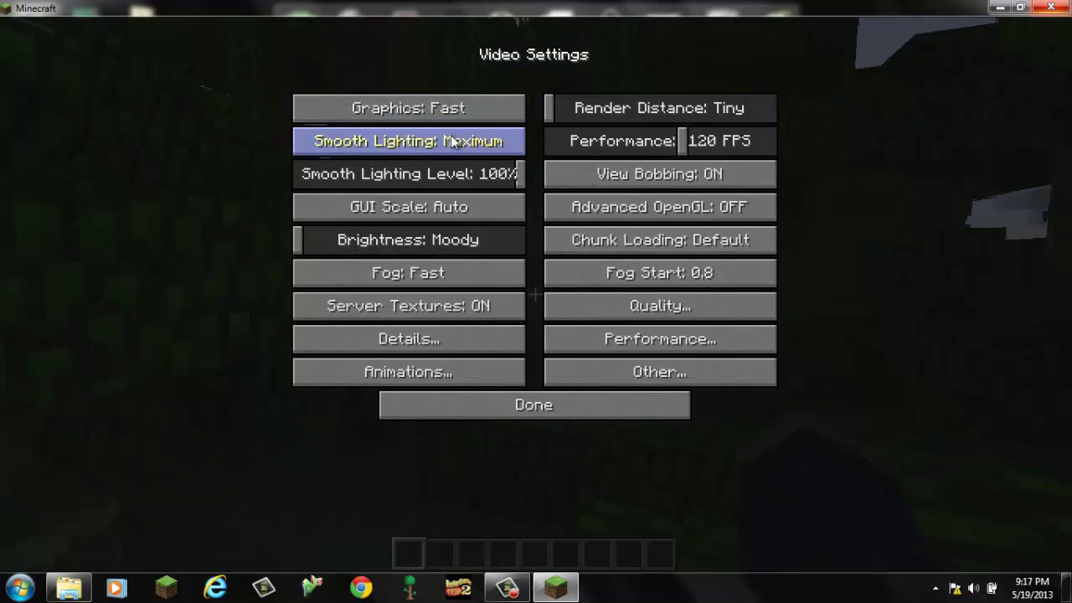
{"action": "left_click", "coordinate": [465, 142]}
{"action": "left_click_drag", "start_coordinate": [520, 174], "coordinate": [0, 172]}
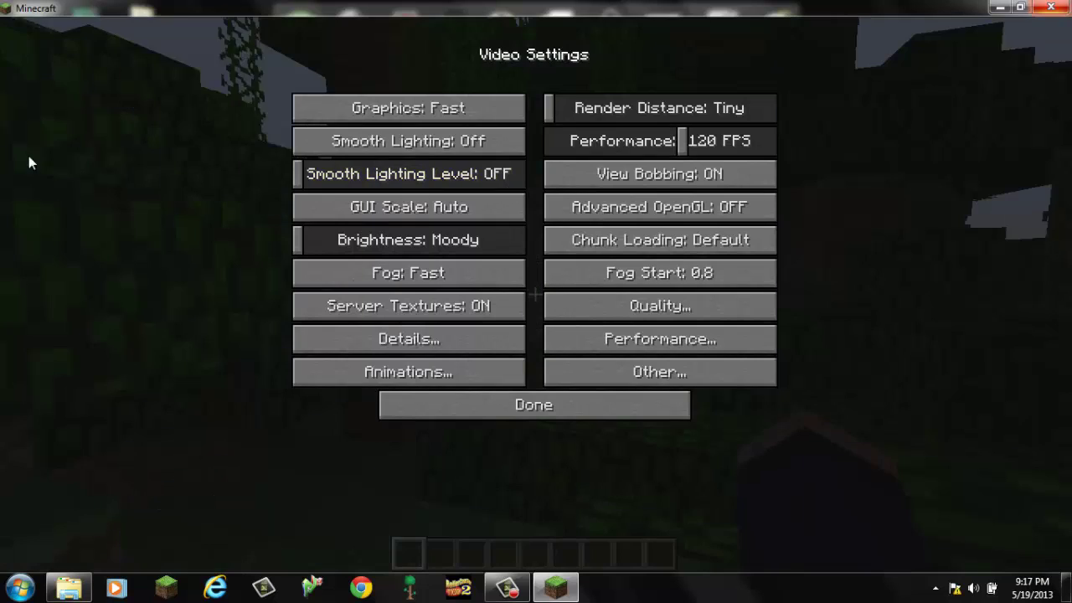
- Set Brightness to Bright and Performance to MaxFPS, and turn off Fog and Server Textures in the video settings
{"action": "left_click_drag", "start_coordinate": [300, 244], "coordinate": [524, 243]}
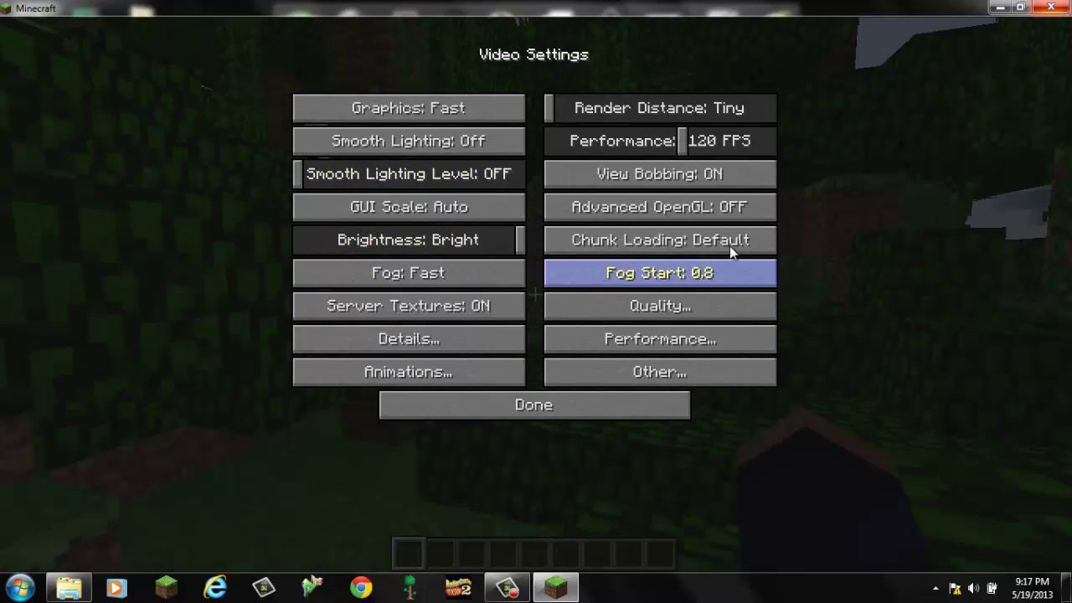
{"action": "left_click_drag", "start_coordinate": [683, 143], "coordinate": [949, 133]}
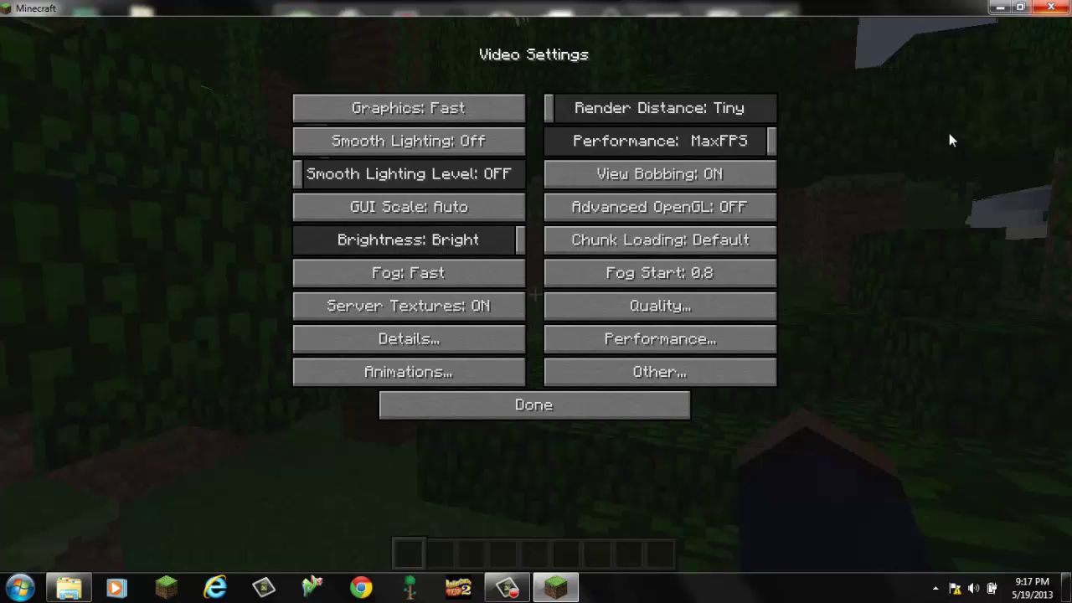
{"action": "left_click", "coordinate": [457, 265]}
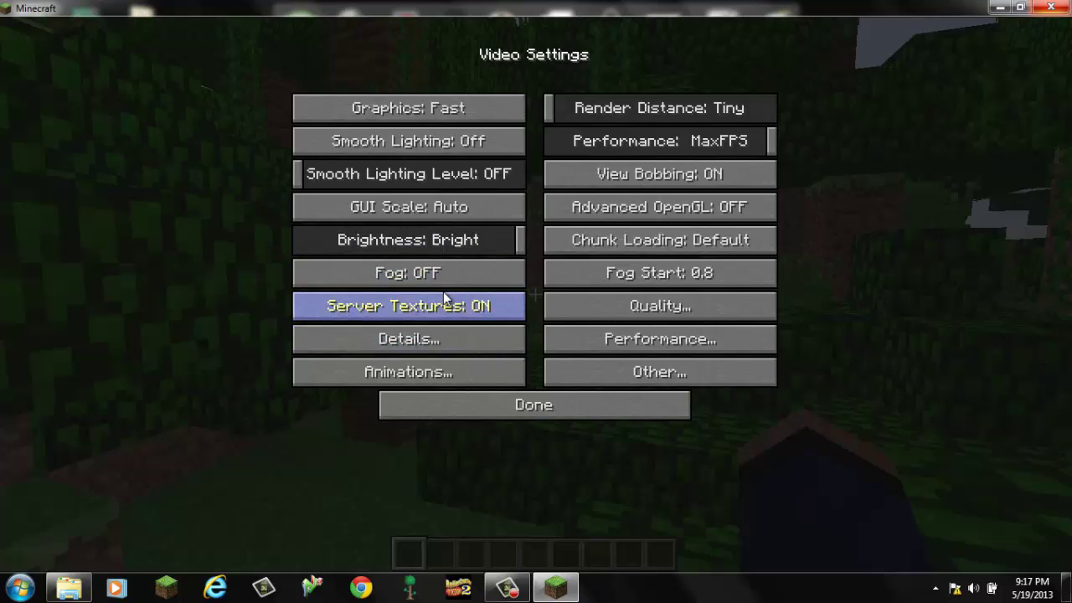
{"action": "left_click", "coordinate": [442, 307]}
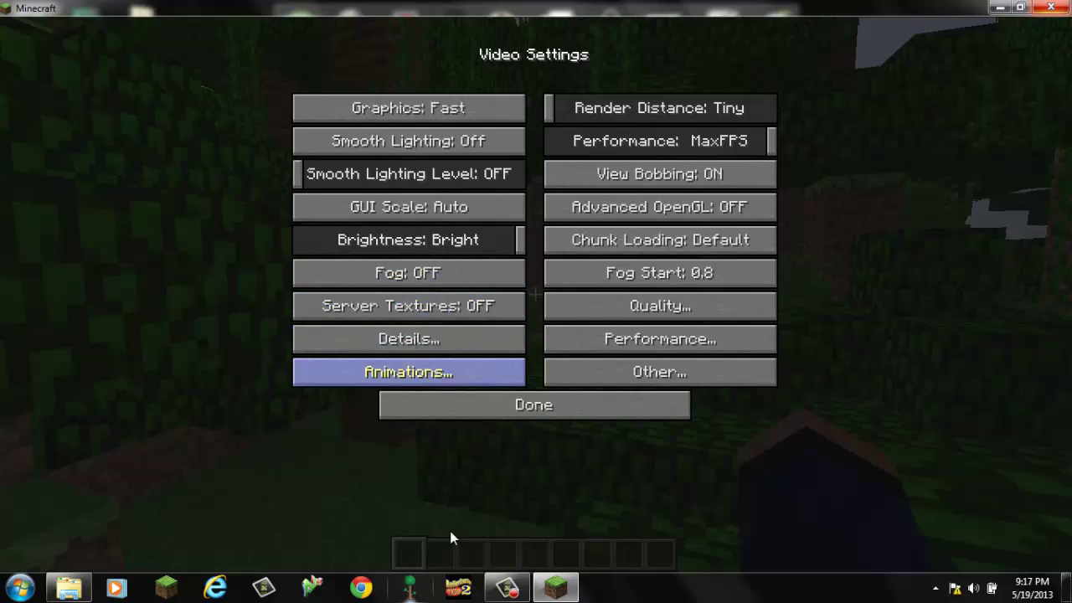
- In the detail settings, set Clouds, Trees and Water to Fast, Sun & Moon and Depth Fog to OFF, and Dropped Items to Fancy
{"action": "left_click", "coordinate": [449, 338]}
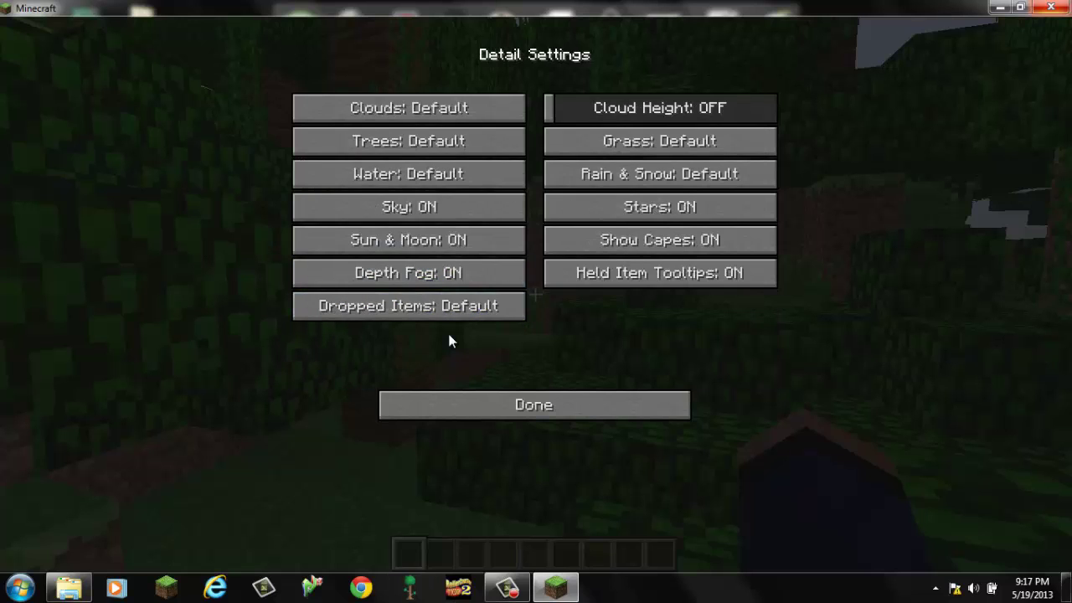
{"action": "left_click", "coordinate": [465, 111]}
{"action": "left_click", "coordinate": [471, 141]}
{"action": "left_click", "coordinate": [469, 174]}
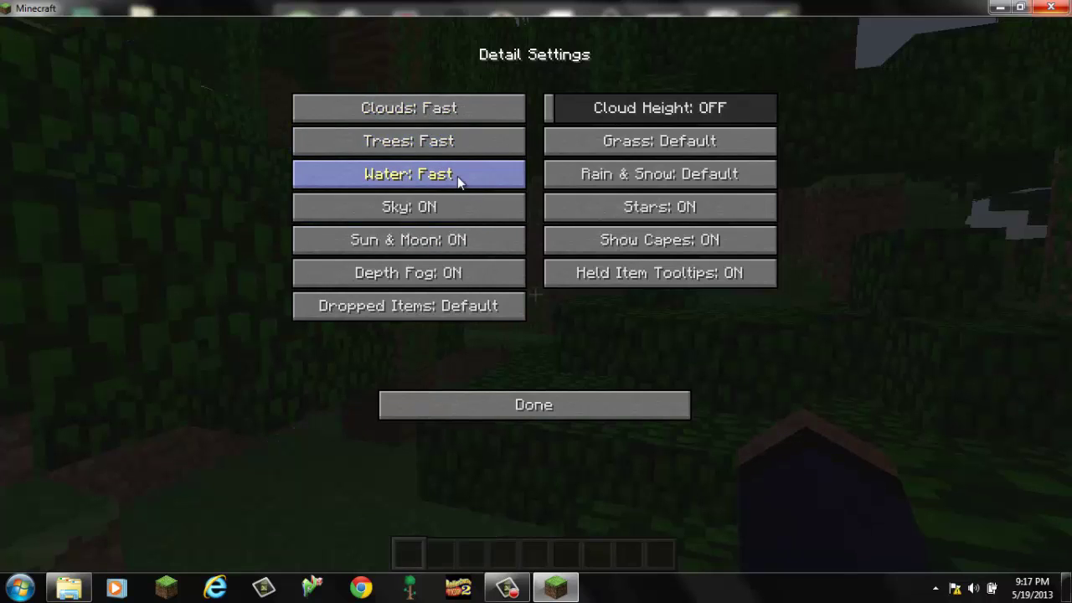
{"action": "left_click", "coordinate": [439, 243]}
{"action": "left_click", "coordinate": [441, 275]}
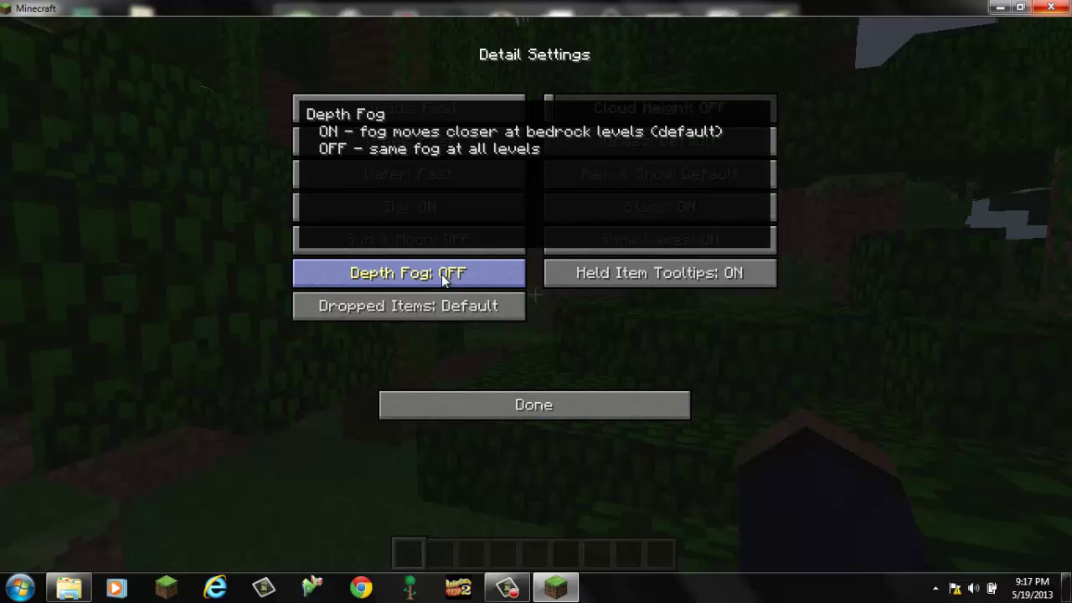
{"action": "left_click", "coordinate": [451, 311]}
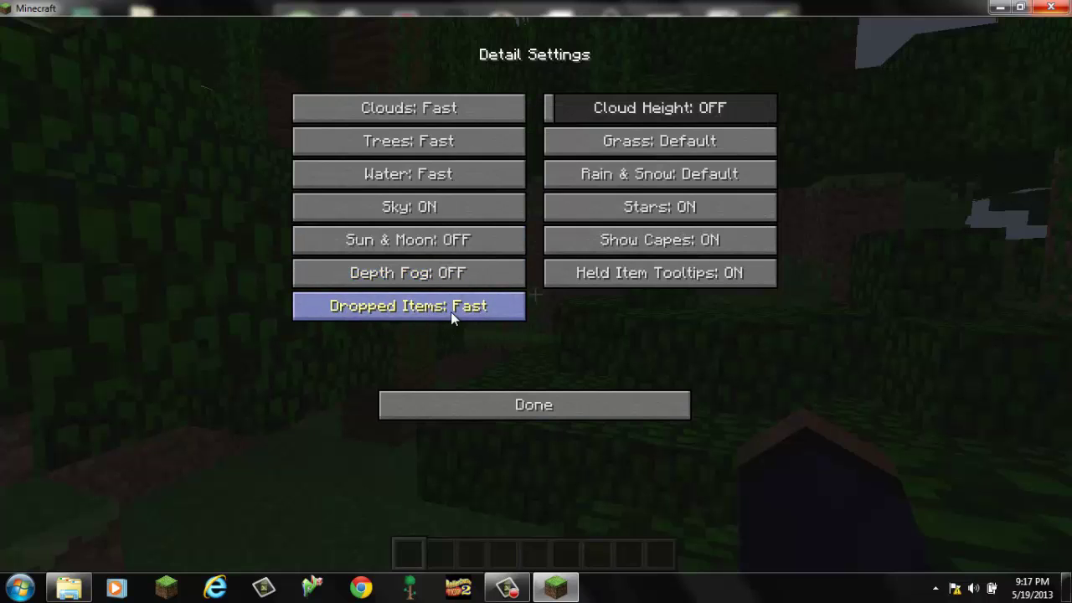
{"action": "left_click", "coordinate": [450, 311]}
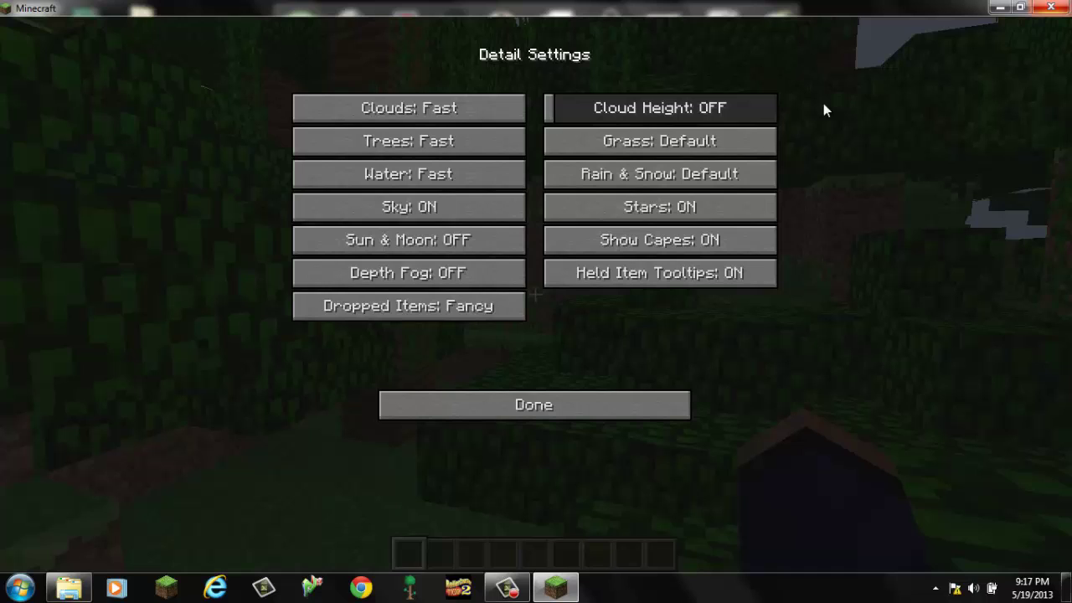
- Set Grass and Rain & Snow to Fast, turn Show Capes off, and close the detail settings
{"action": "left_click", "coordinate": [620, 141]}
{"action": "left_click", "coordinate": [641, 179]}
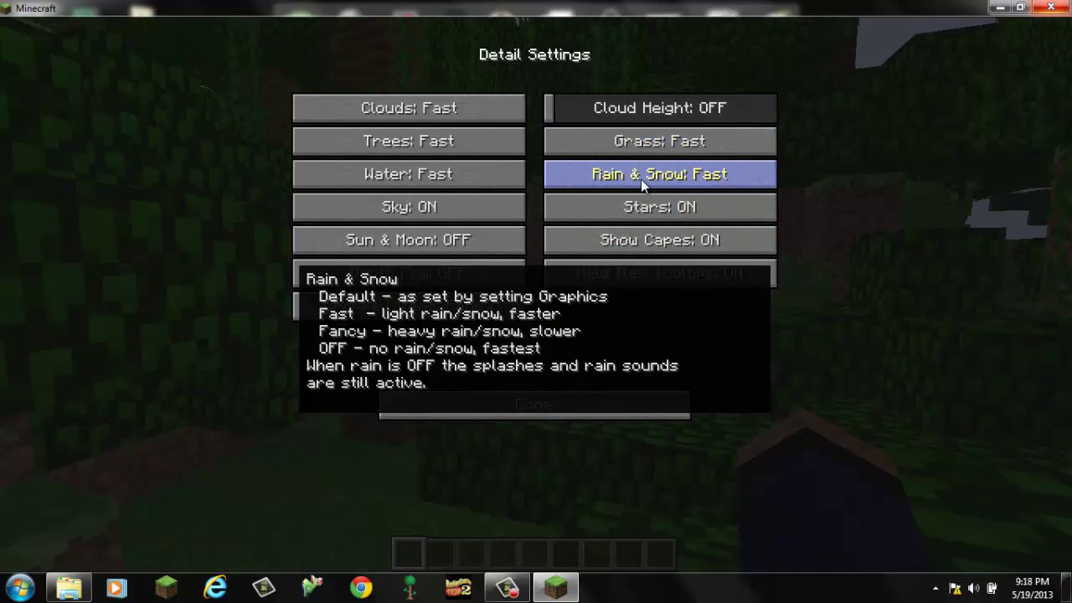
{"action": "left_click", "coordinate": [689, 216]}
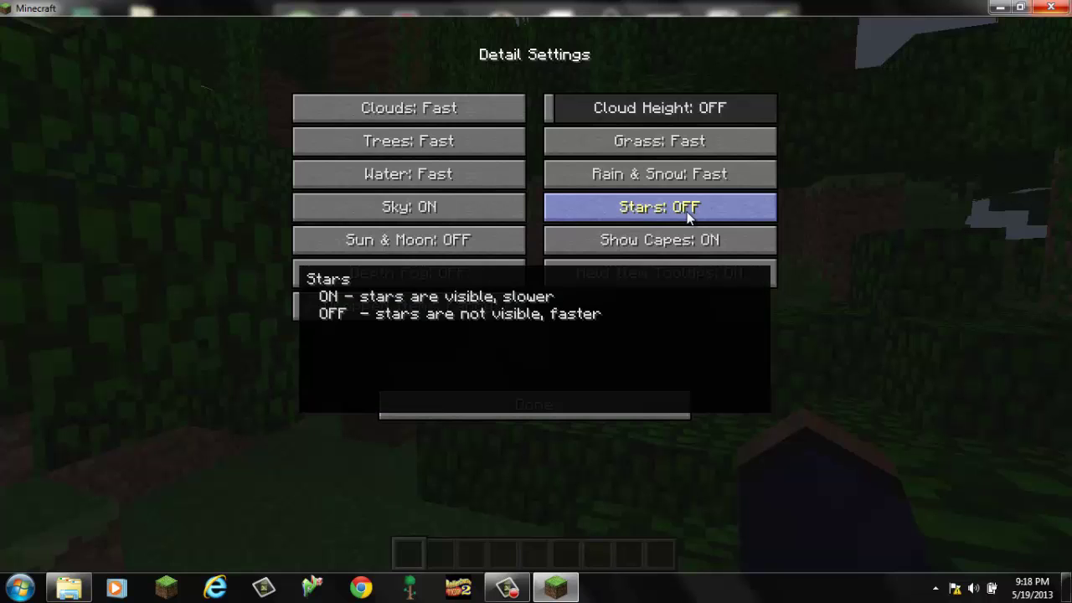
{"action": "left_click", "coordinate": [719, 247]}
{"action": "left_click", "coordinate": [718, 247]}
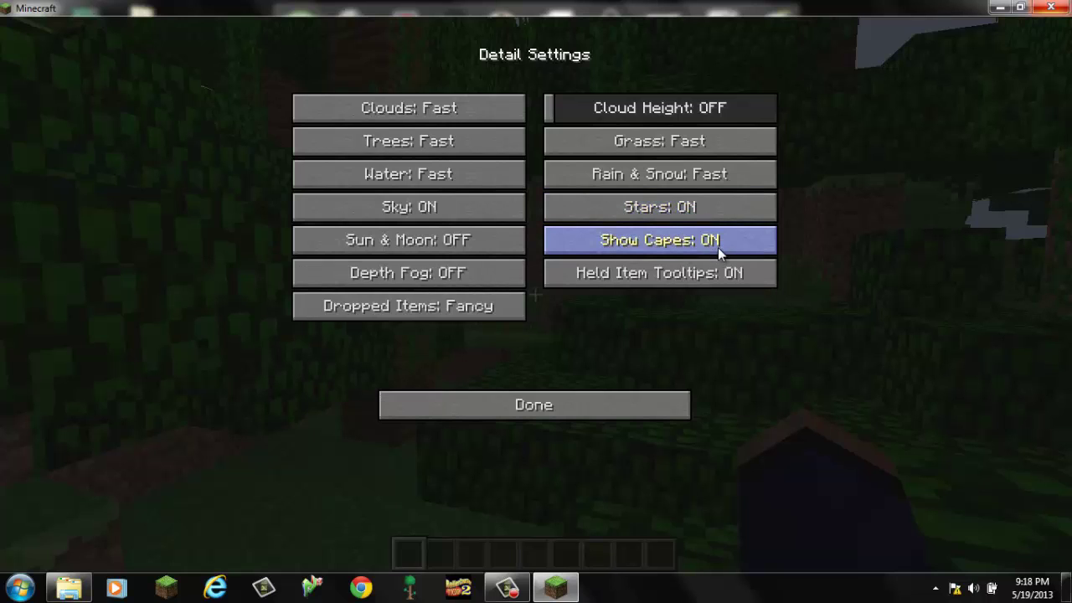
{"action": "left_click", "coordinate": [754, 236]}
{"action": "left_click", "coordinate": [751, 237]}
{"action": "left_click", "coordinate": [750, 236]}
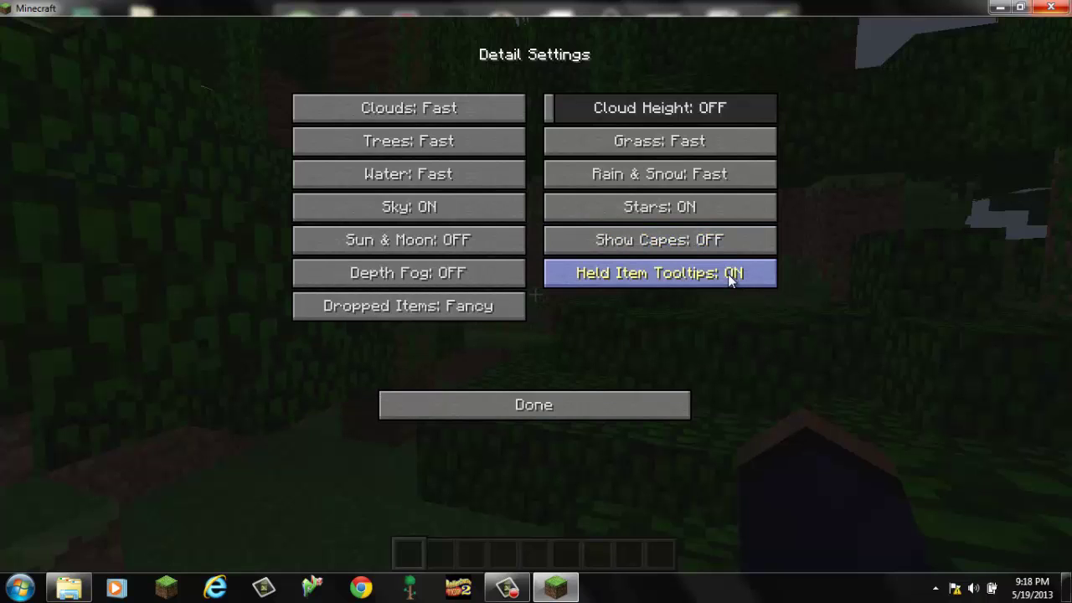
{"action": "left_click", "coordinate": [573, 400]}
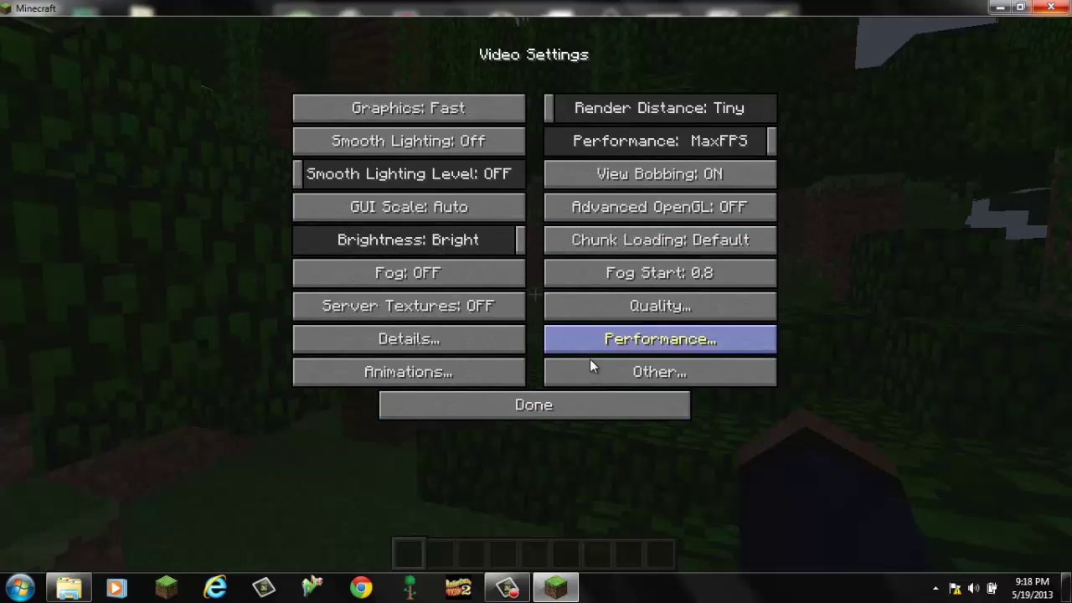
- Check the performance settings, and in the quality settings turn Connected Textures off and set Mipmap Type to Trilinear
{"action": "left_click", "coordinate": [649, 339]}
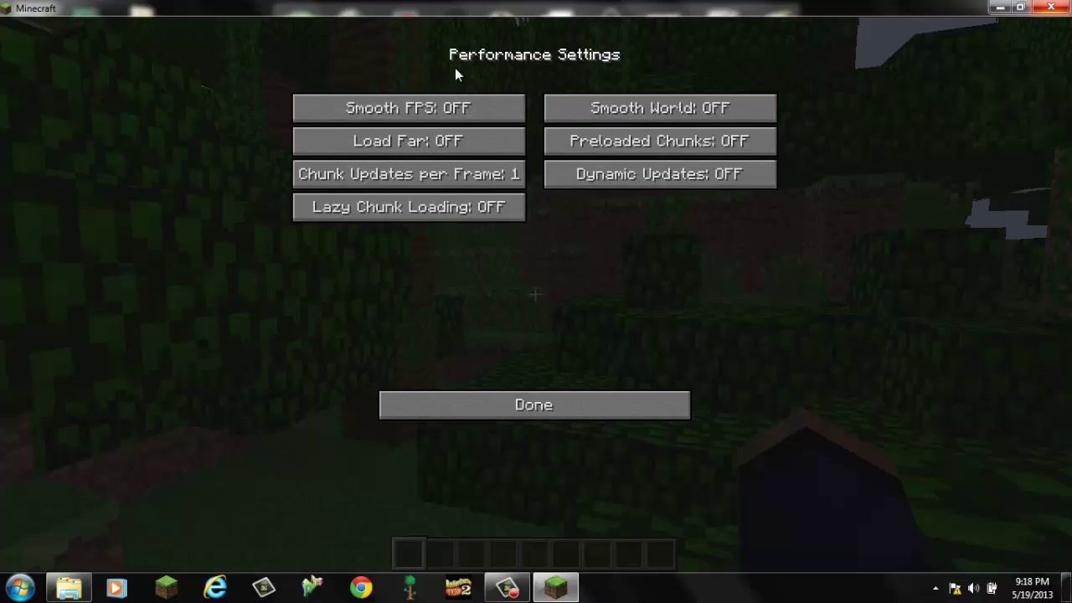
{"action": "left_click", "coordinate": [571, 405]}
{"action": "left_click", "coordinate": [627, 306]}
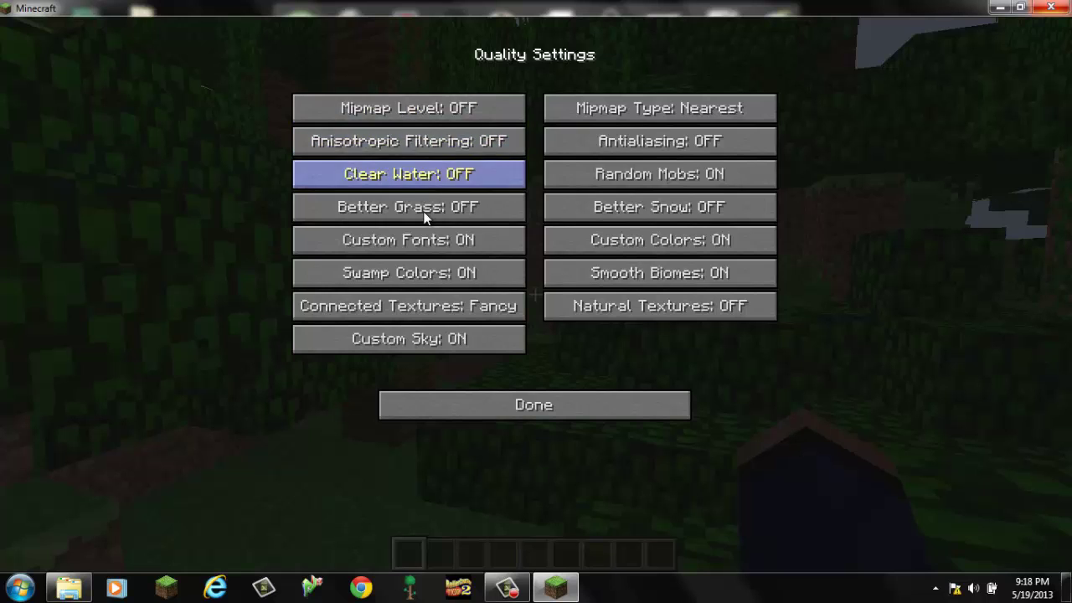
{"action": "left_click", "coordinate": [438, 312]}
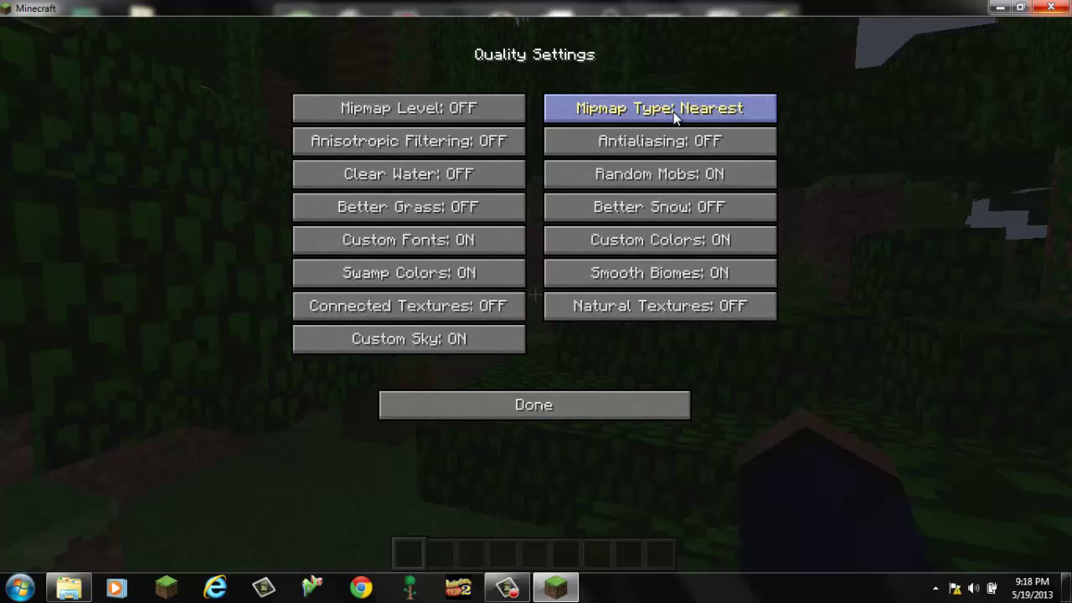
{"action": "left_click", "coordinate": [722, 94]}
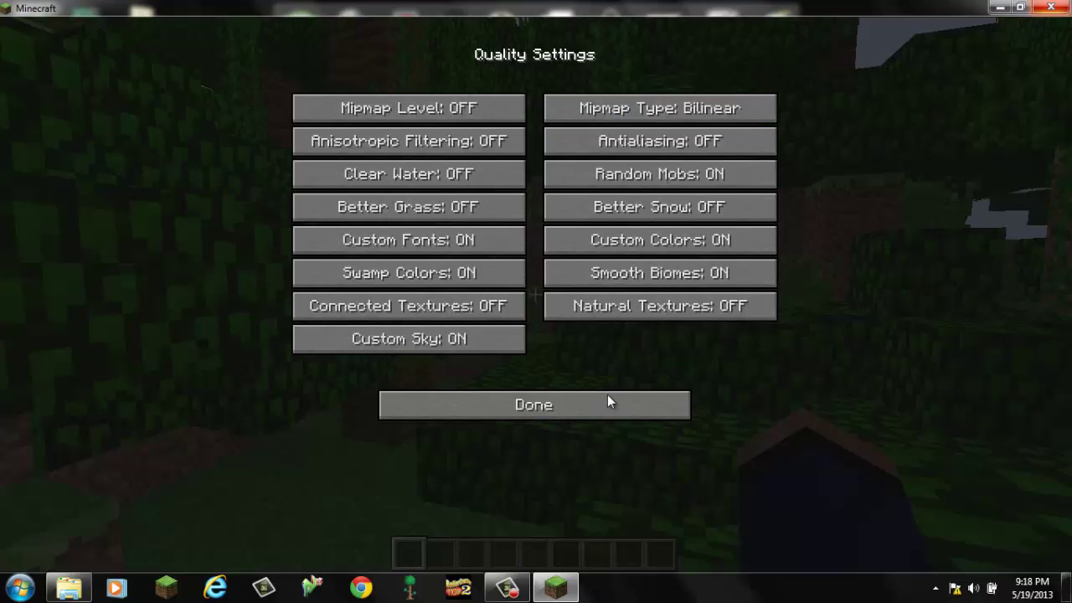
{"action": "left_click", "coordinate": [691, 107]}
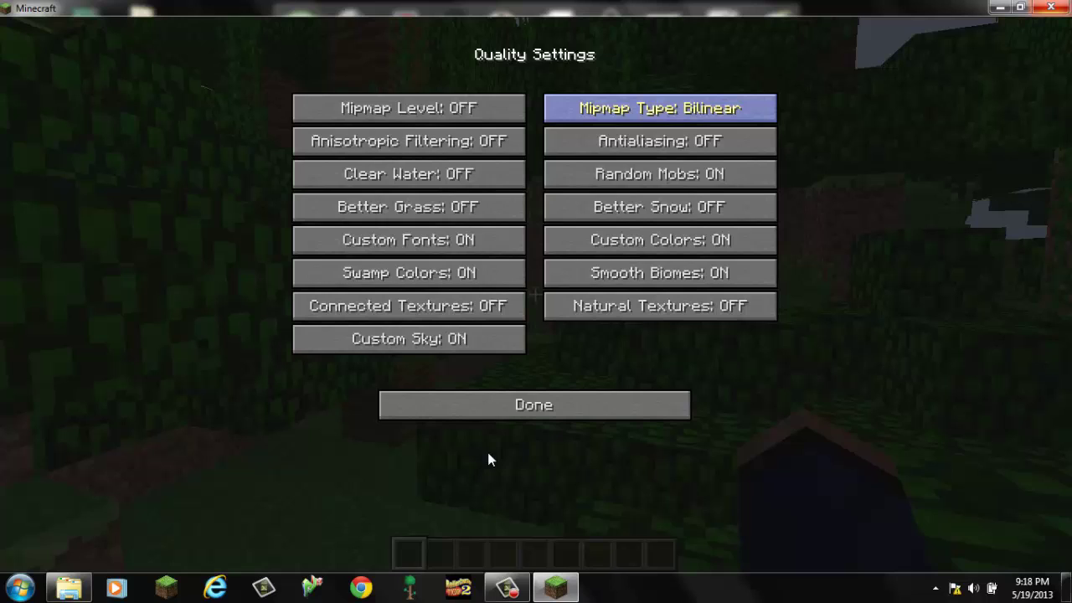
{"action": "left_click", "coordinate": [534, 404]}
{"action": "left_click", "coordinate": [533, 404]}
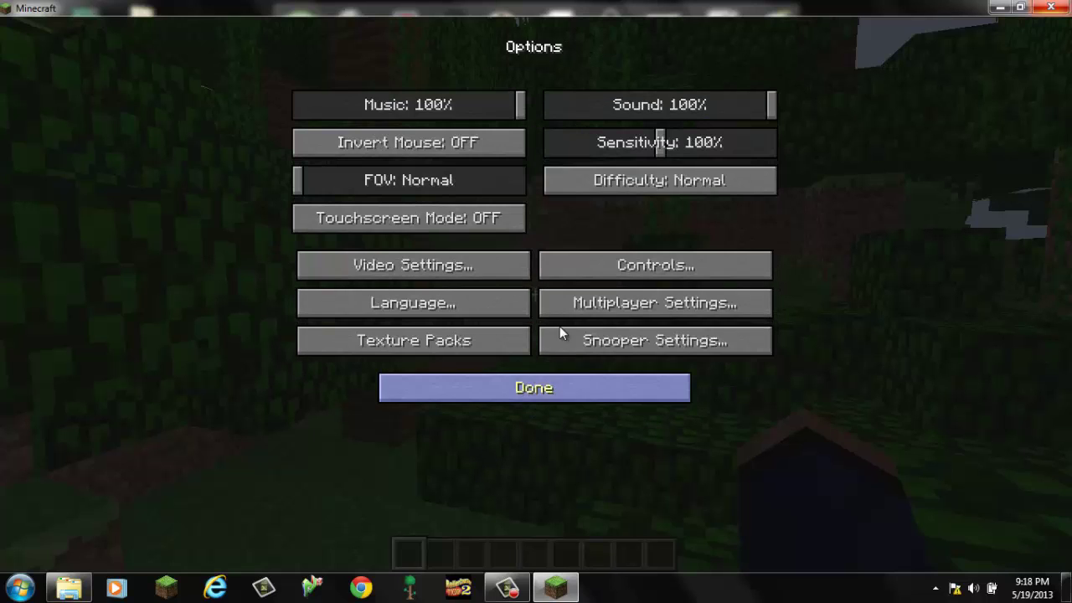
- Return to the video quality settings and set Mipmap Type to Nearest
{"action": "left_click", "coordinate": [446, 266]}
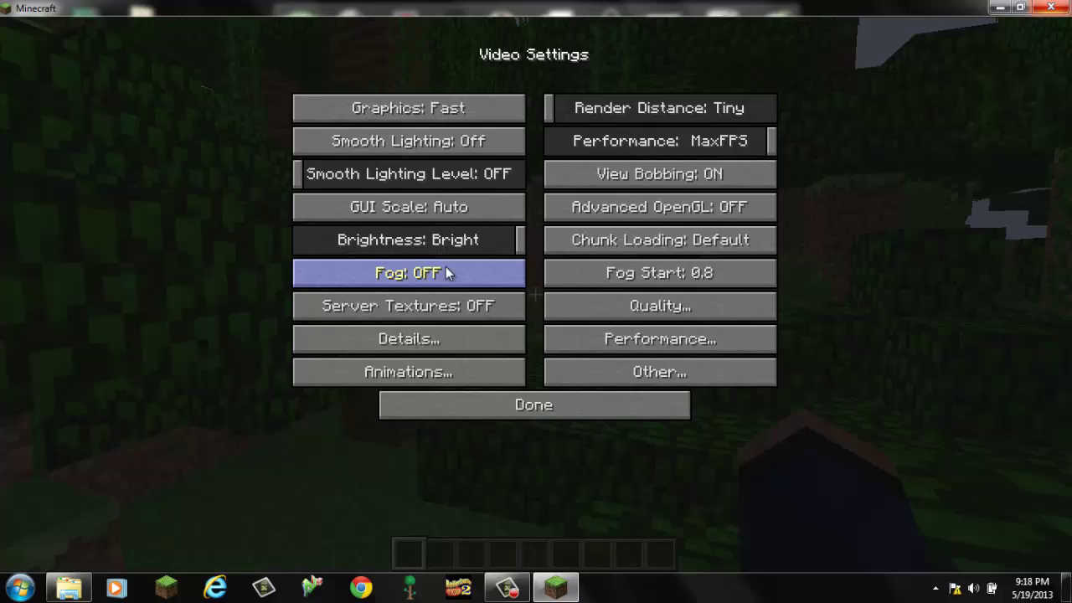
{"action": "left_click", "coordinate": [666, 347]}
{"action": "left_click", "coordinate": [644, 402]}
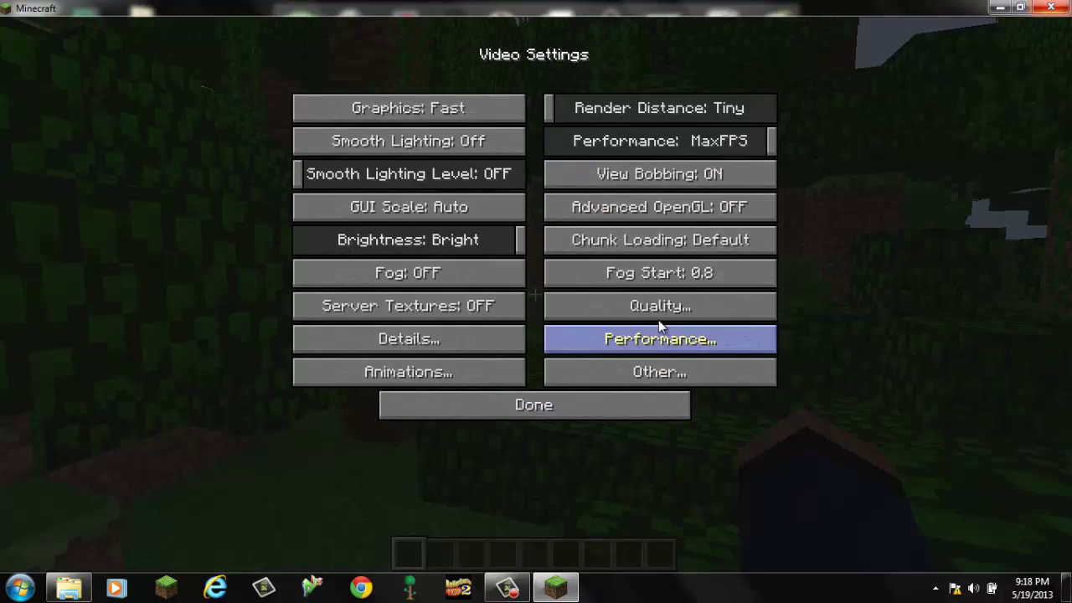
{"action": "left_click", "coordinate": [661, 308]}
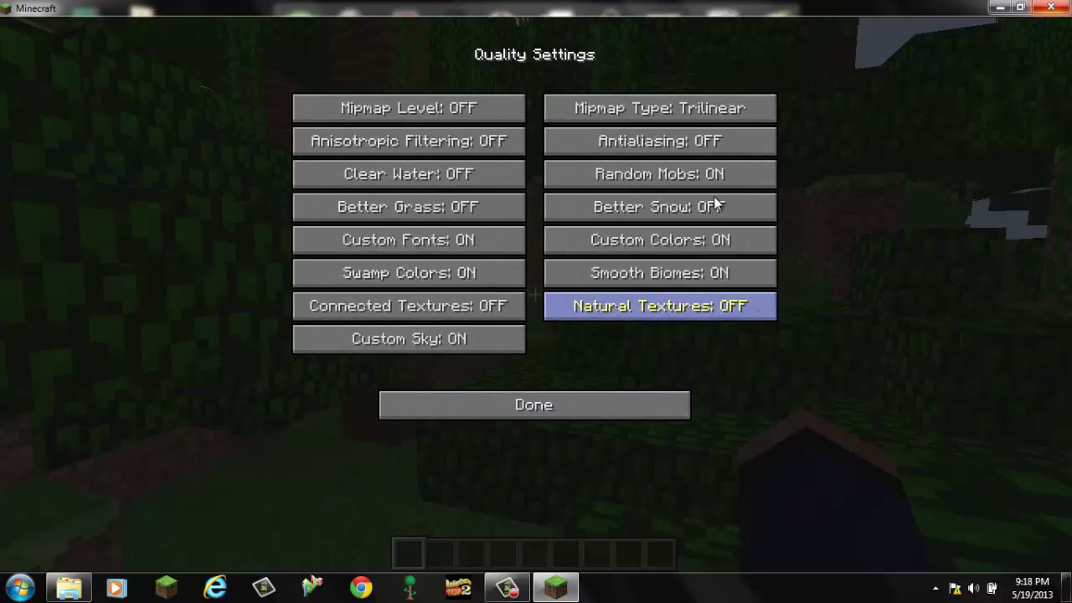
{"action": "left_click", "coordinate": [709, 113]}
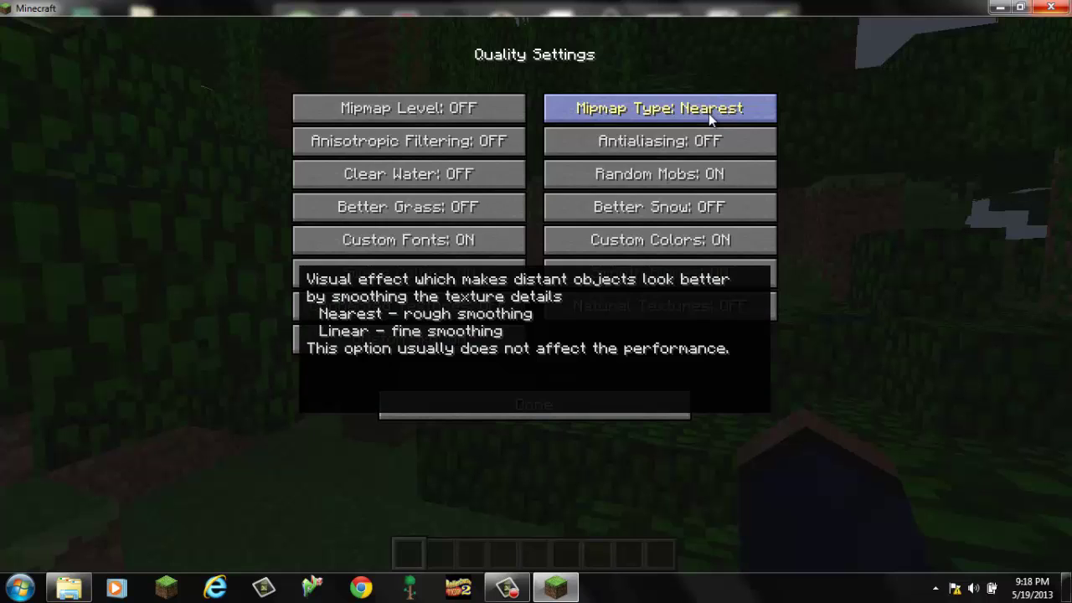
- Close the quality settings and set Chunk Loading to Smooth in the video settings
{"action": "left_click", "coordinate": [622, 403]}
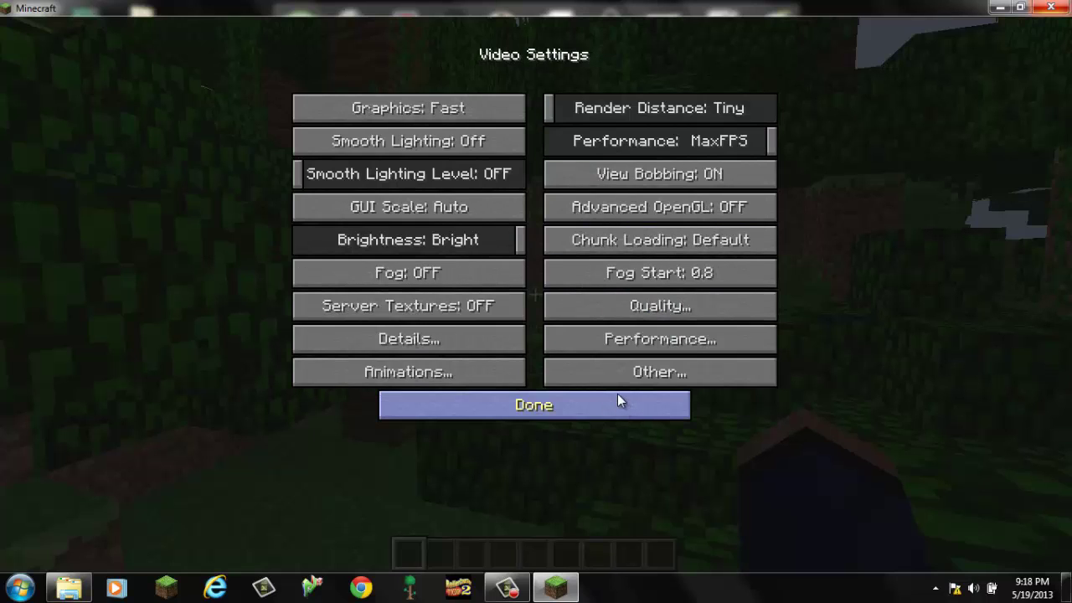
{"action": "left_click", "coordinate": [639, 277]}
{"action": "left_click", "coordinate": [639, 279]}
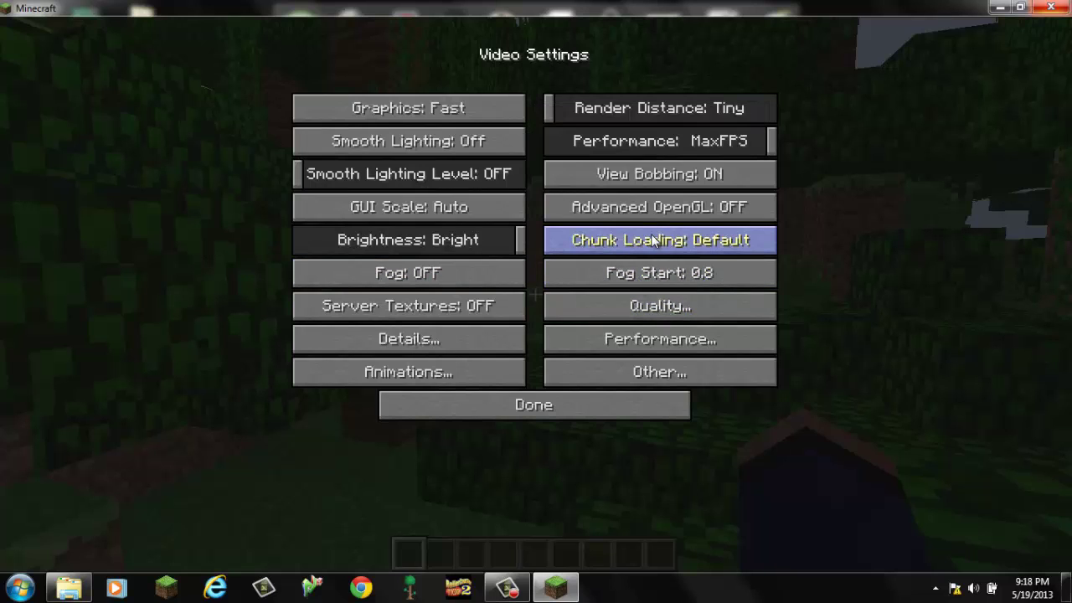
{"action": "left_click", "coordinate": [675, 239]}
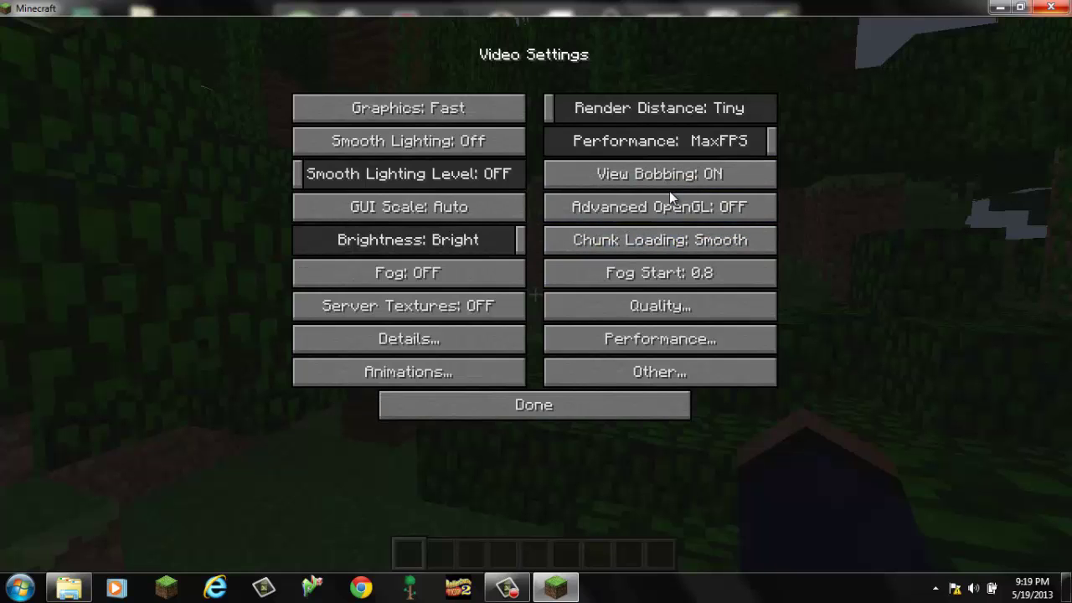
- Leave the video settings, resume the game, and move through the jungle with the last hotbar slot selected
{"action": "left_click", "coordinate": [602, 394]}
{"action": "left_click", "coordinate": [602, 386]}
{"action": "left_click", "coordinate": [594, 176]}
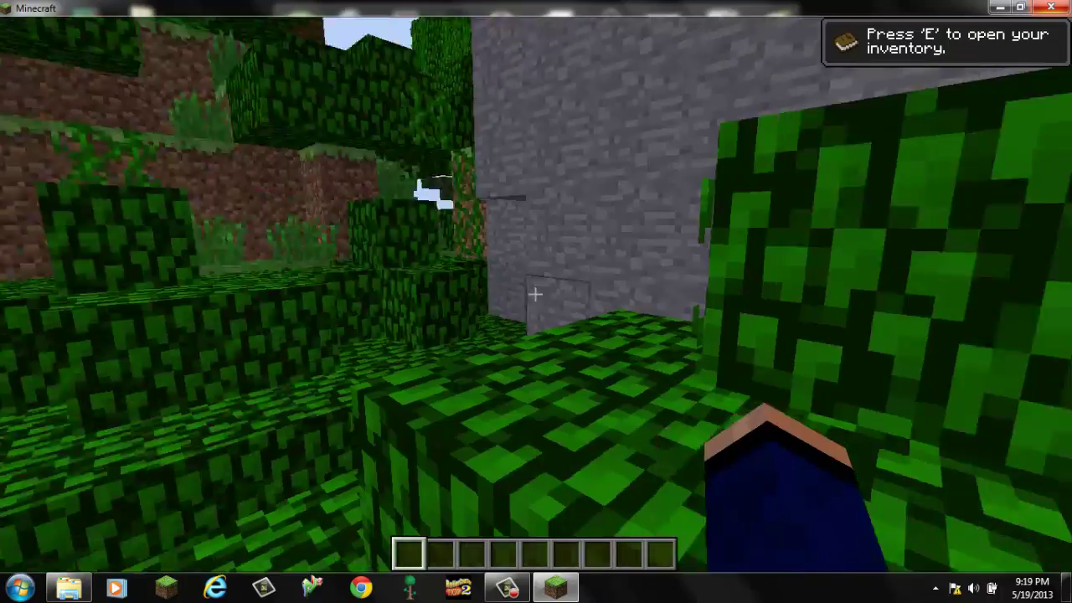
{"action": "key", "text": "w"}
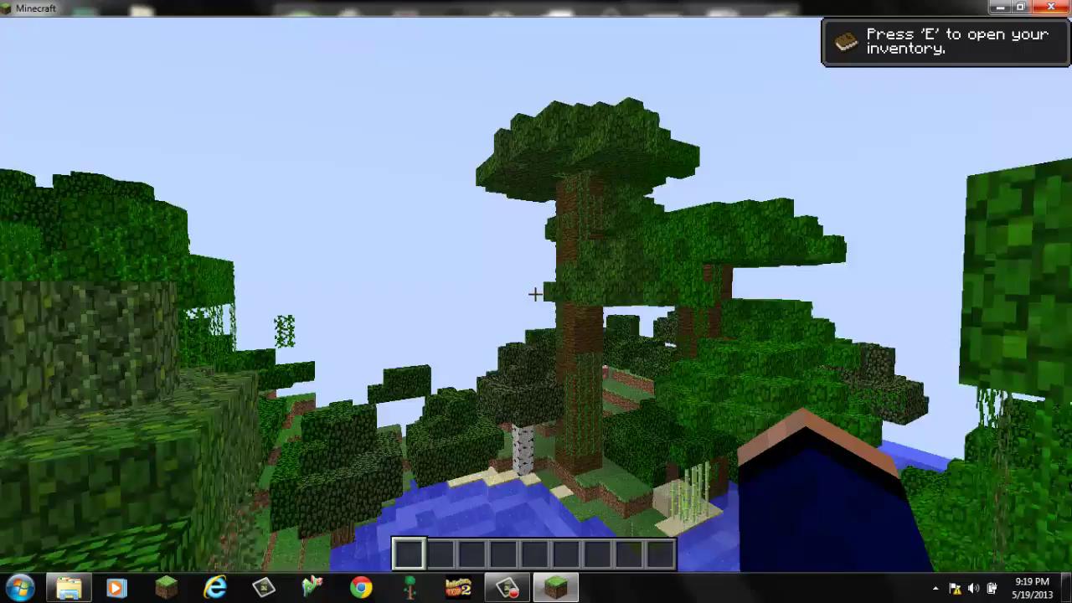
{"action": "scroll", "coordinate": [535, 294], "scroll_direction": "up", "scroll_amount": 1}
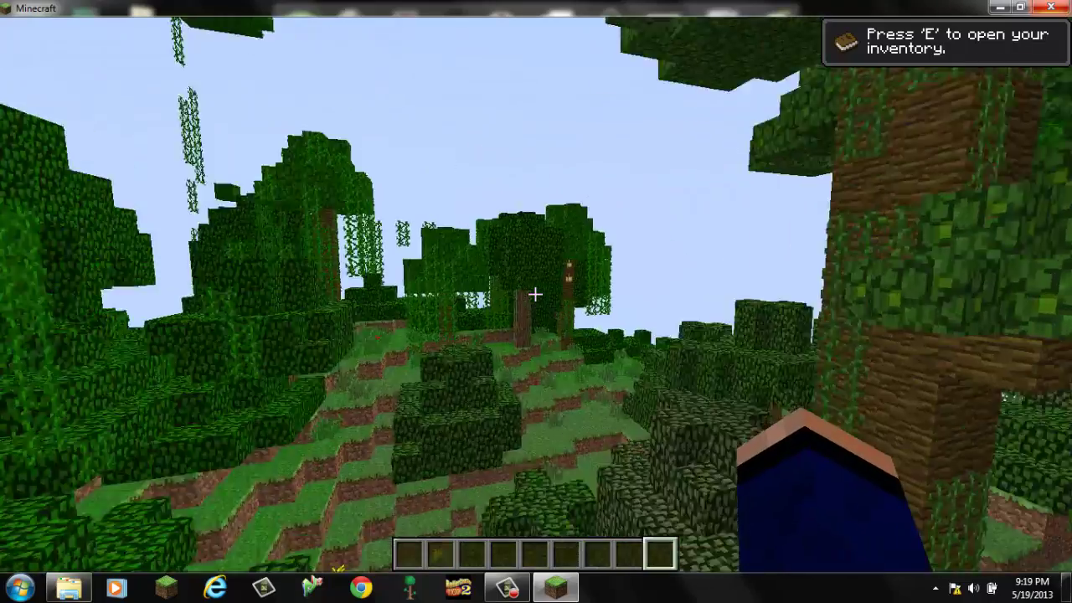